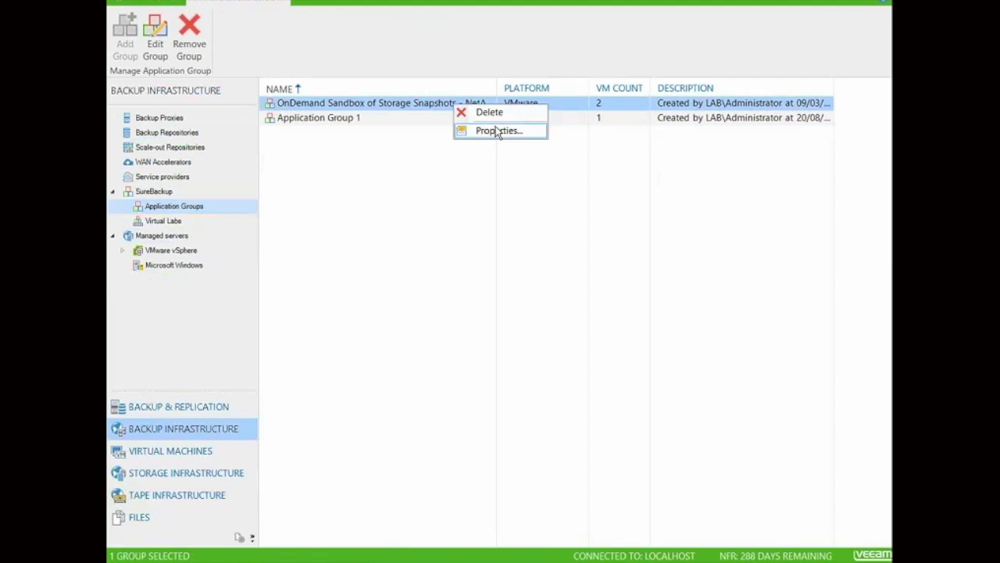
Step: Review the virtual machines in the "OnDemand Sandbox of Storage Snapshots - NetApp" application group, and close it without saving changes
{"action": "left_click", "coordinate": [344, 204]}
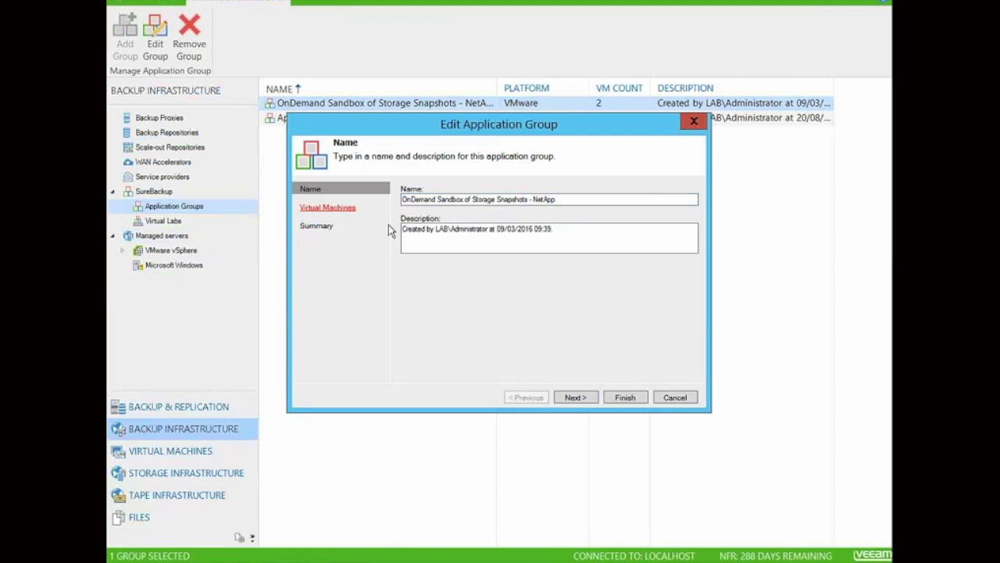
{"action": "left_click_drag", "start_coordinate": [534, 225], "coordinate": [541, 223]}
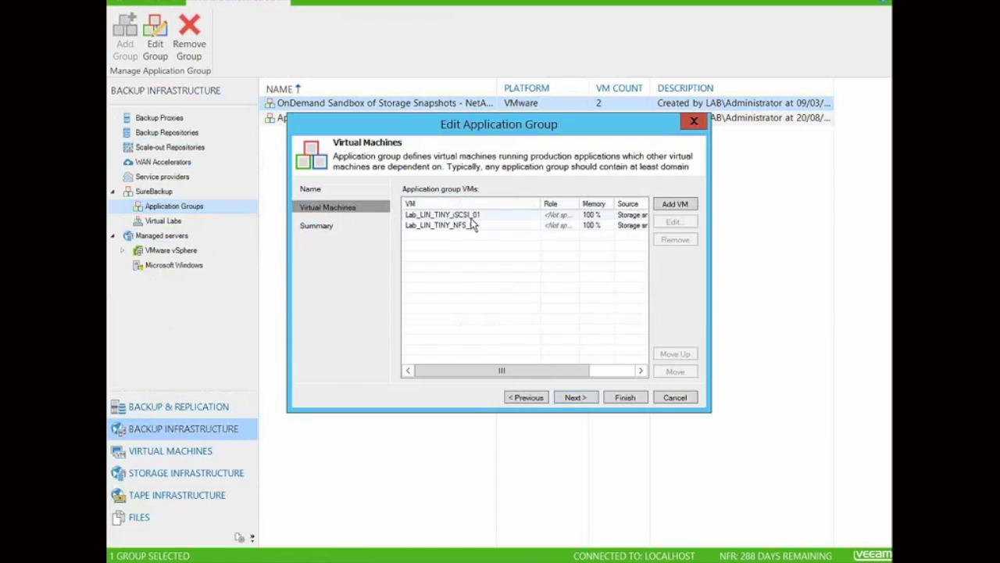
{"action": "left_click", "coordinate": [655, 397]}
{"action": "left_click", "coordinate": [518, 291]}
Step: Review the host, datastore, proxy and networking settings of MSI Virtual Lab 1, and close it without saving changes
{"action": "left_click", "coordinate": [178, 222]}
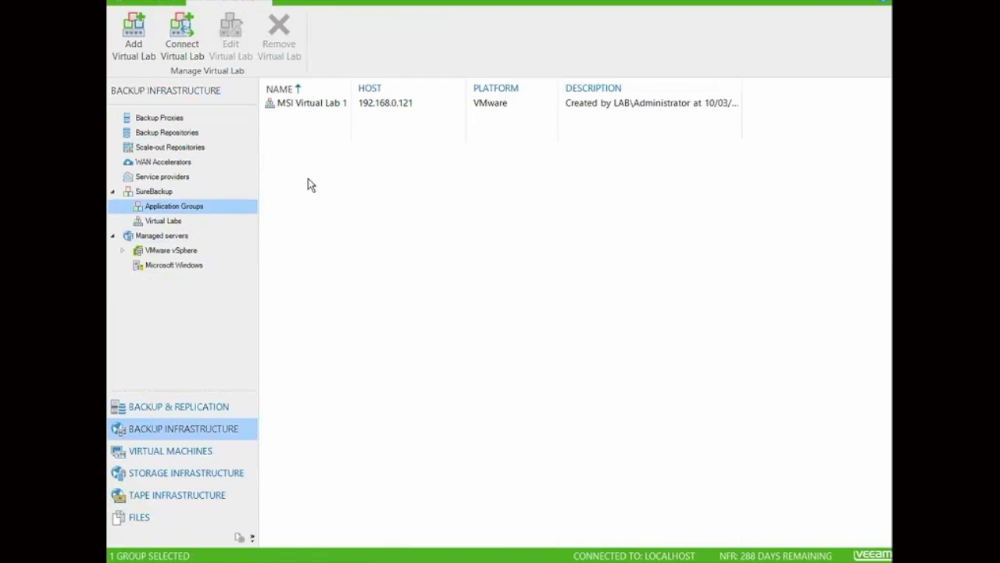
{"action": "left_click", "coordinate": [310, 102]}
{"action": "right_click", "coordinate": [310, 102]}
{"action": "left_click", "coordinate": [350, 127]}
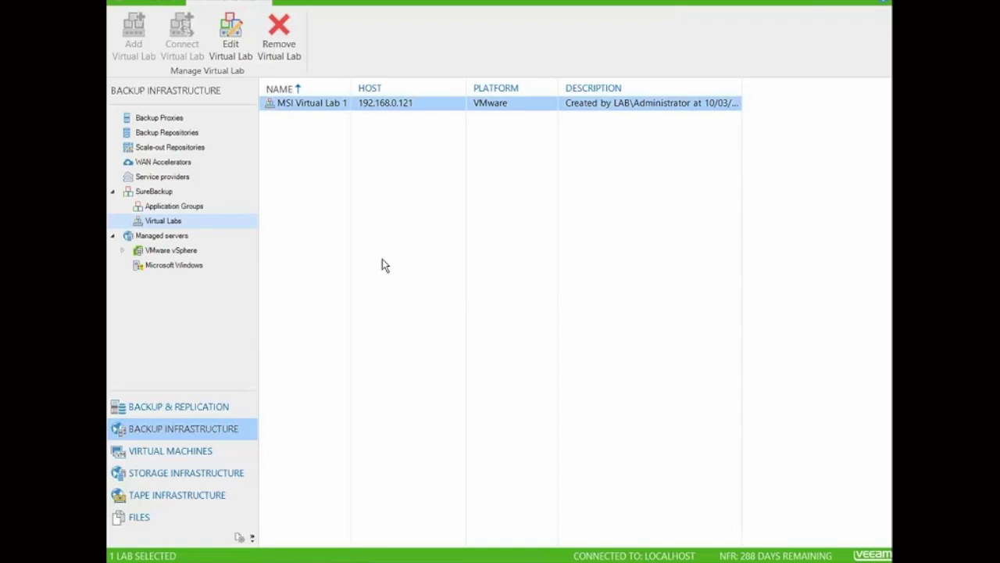
{"action": "left_click", "coordinate": [310, 207]}
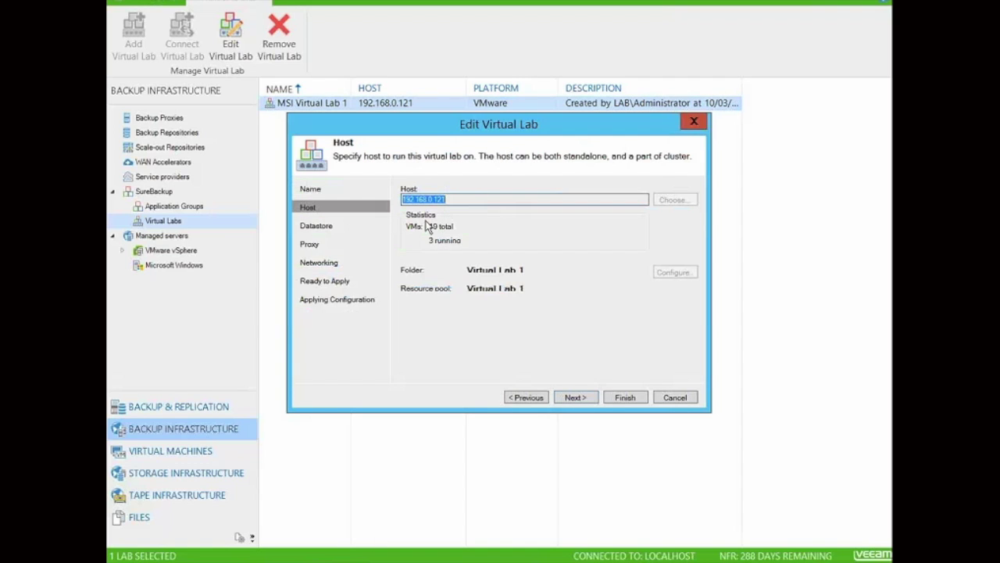
{"action": "left_click", "coordinate": [324, 226]}
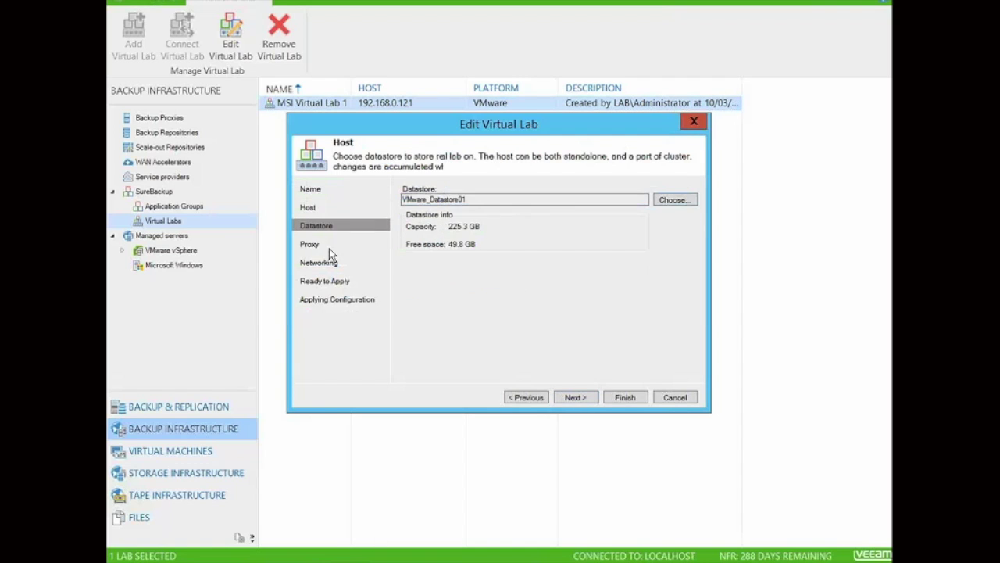
{"action": "left_click", "coordinate": [310, 244]}
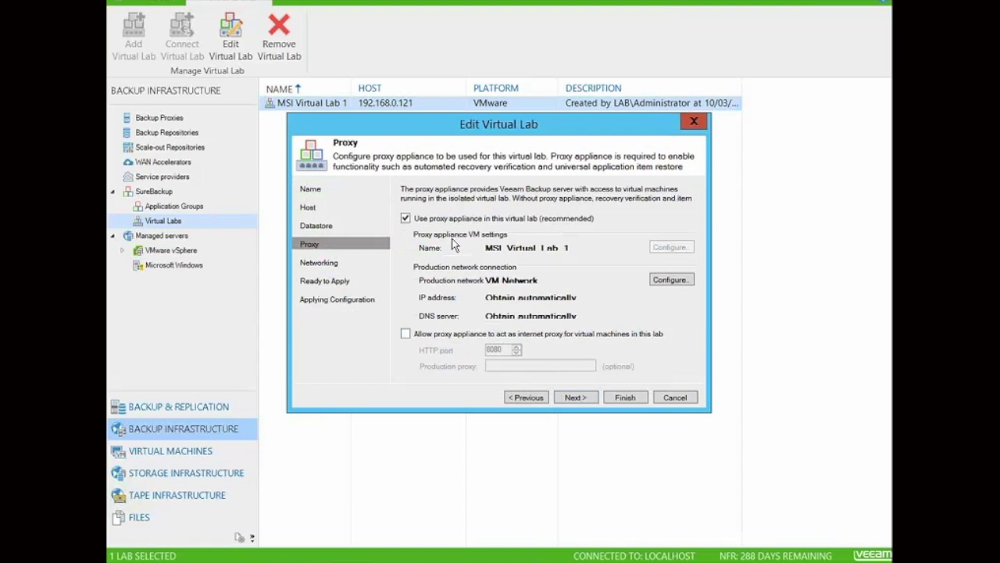
{"action": "left_click", "coordinate": [326, 263]}
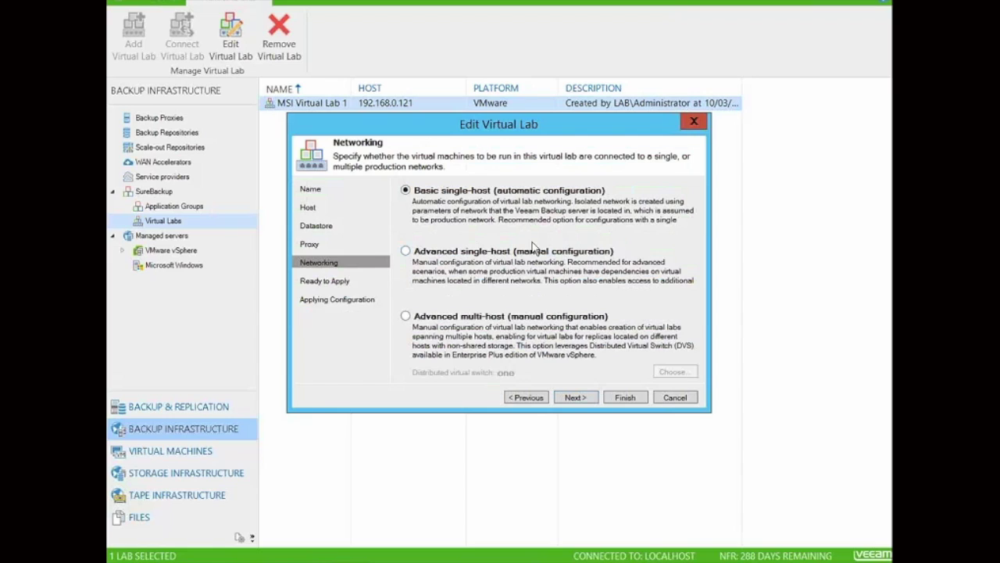
{"action": "left_click", "coordinate": [675, 398]}
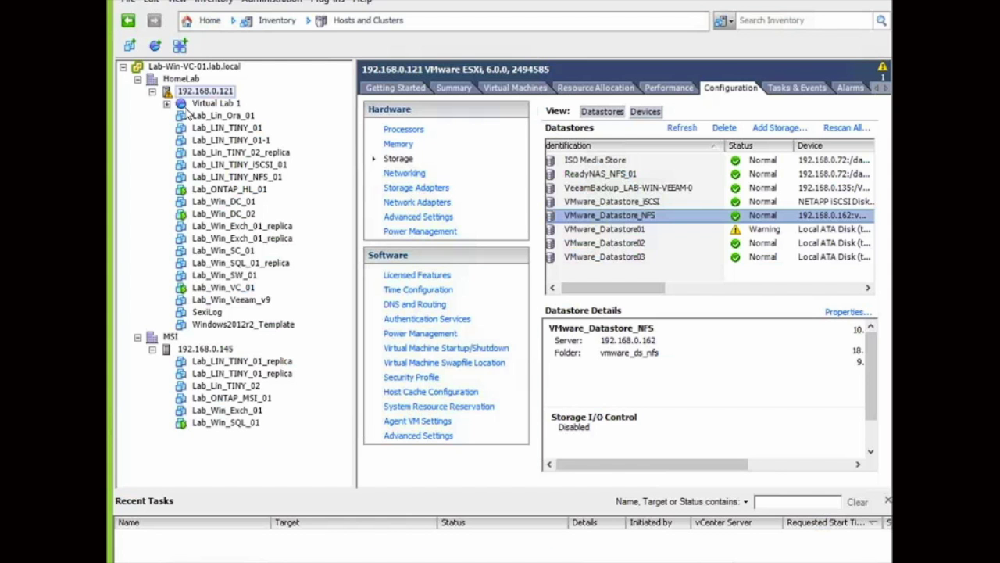
Step: In the vSphere Client, expand the Virtual Lab 1 resource pool under host 192.168.0.121 and view the Lab_ONTAP_HL_01 virtual machine
{"action": "left_click", "coordinate": [166, 103]}
{"action": "left_click", "coordinate": [201, 105]}
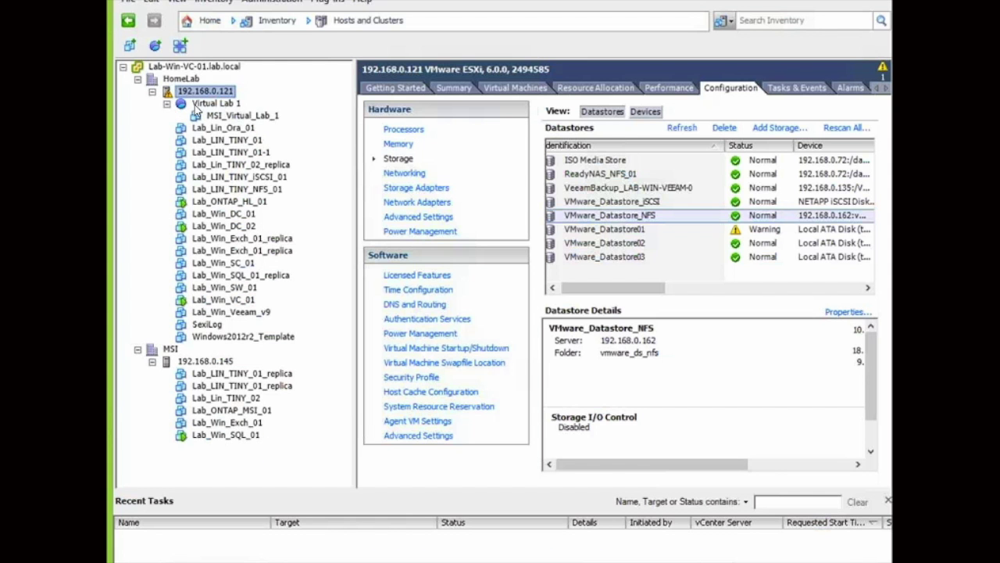
{"action": "left_click", "coordinate": [242, 202]}
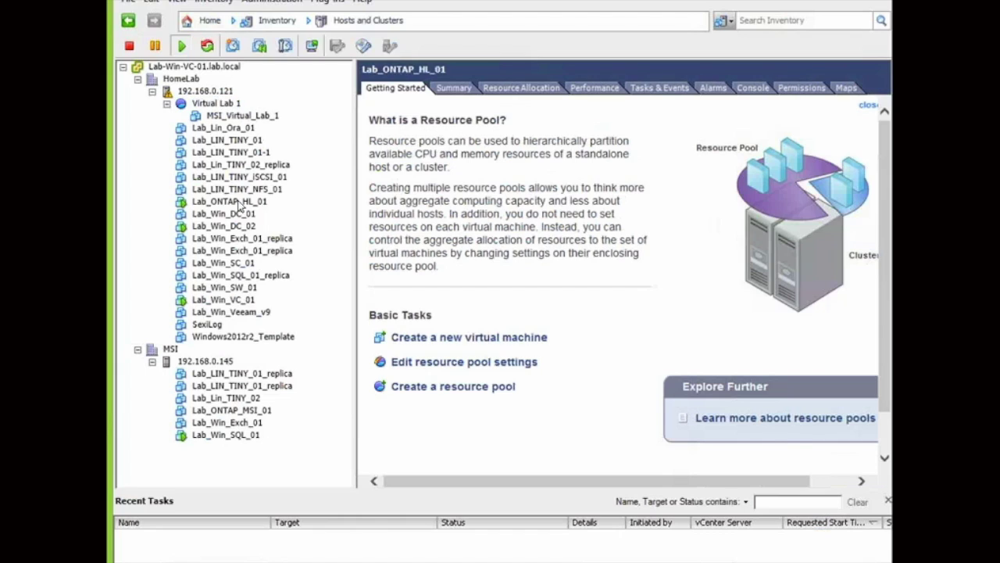
Step: Check in the virtual machine summaries which datastores Lab_LIN_TINY_iSCSI_01 and Lab_LIN_TINY_NFS_01 are stored on
{"action": "left_click", "coordinate": [277, 177]}
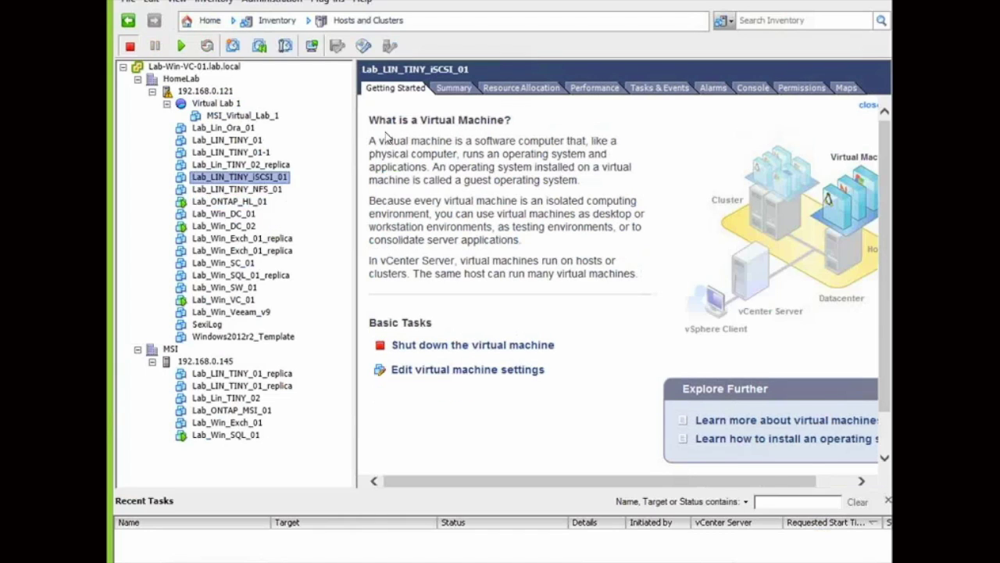
{"action": "left_click", "coordinate": [446, 95]}
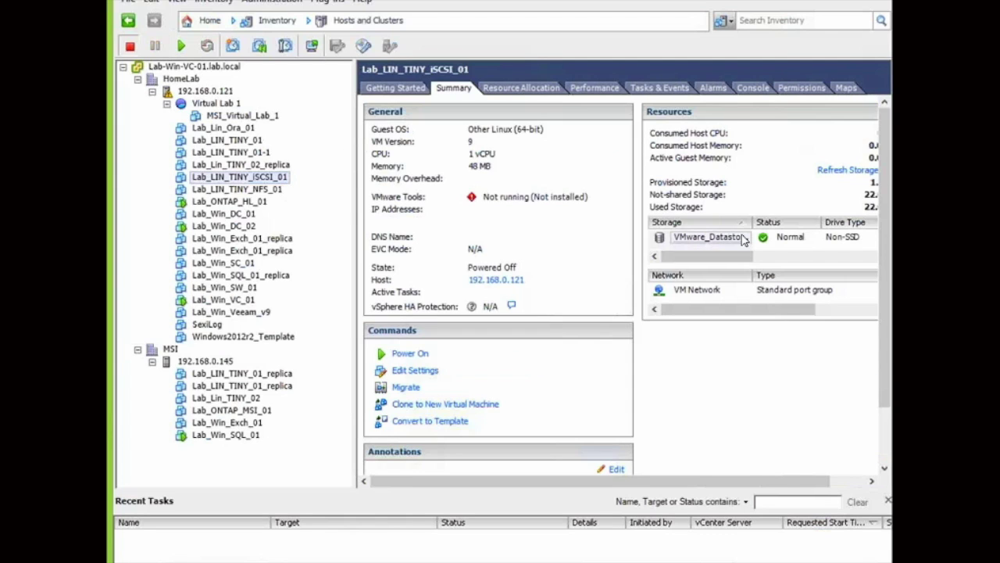
{"action": "left_click", "coordinate": [744, 241]}
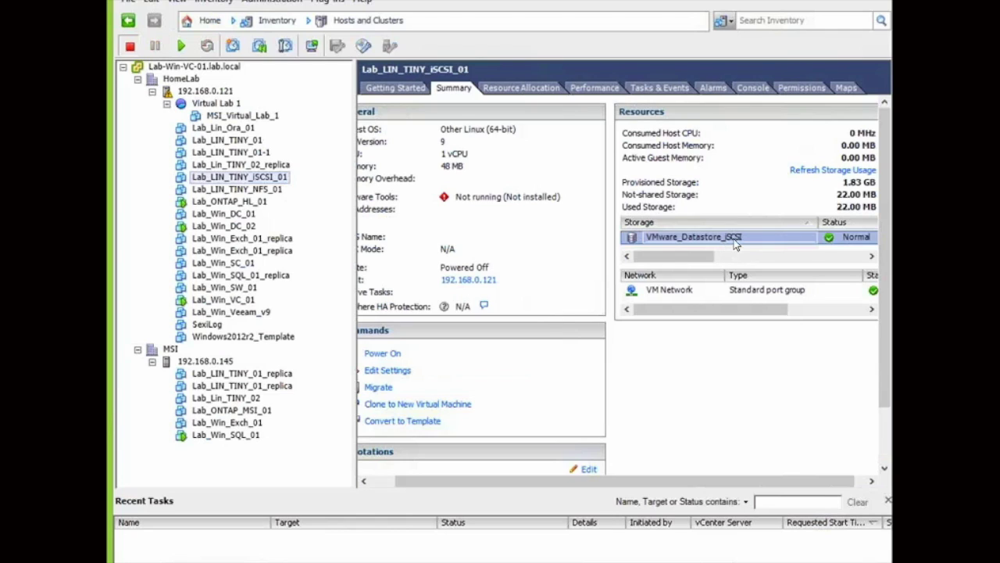
{"action": "left_click", "coordinate": [247, 189]}
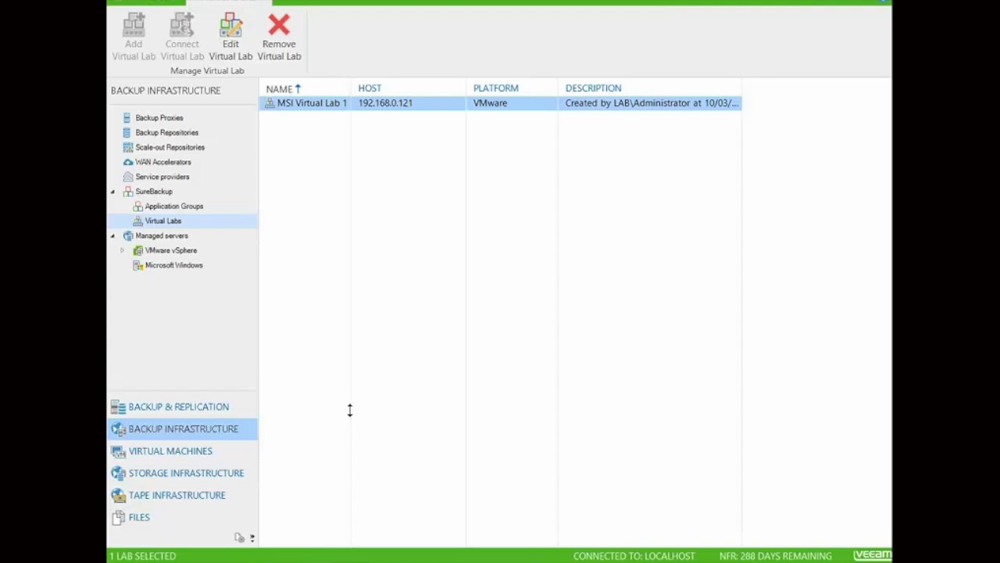
Step: Switch back to Veeam Backup & Replication, widen the SureBackup job list's Name column and open the FlexClone On Steroids job for editing
{"action": "left_click", "coordinate": [179, 406]}
{"action": "left_click", "coordinate": [163, 147]}
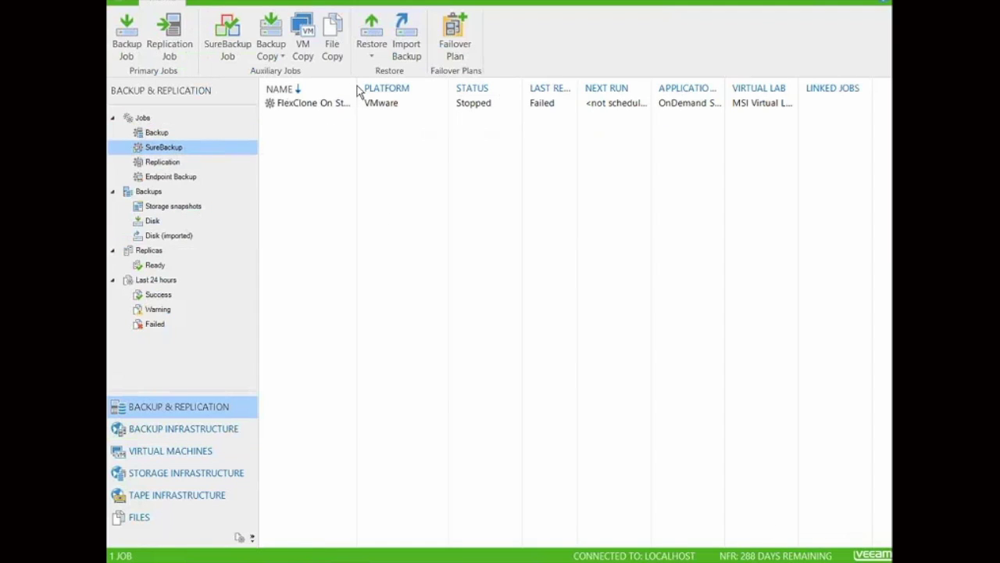
{"action": "left_click_drag", "start_coordinate": [357, 91], "coordinate": [465, 92]}
{"action": "right_click", "coordinate": [359, 102]}
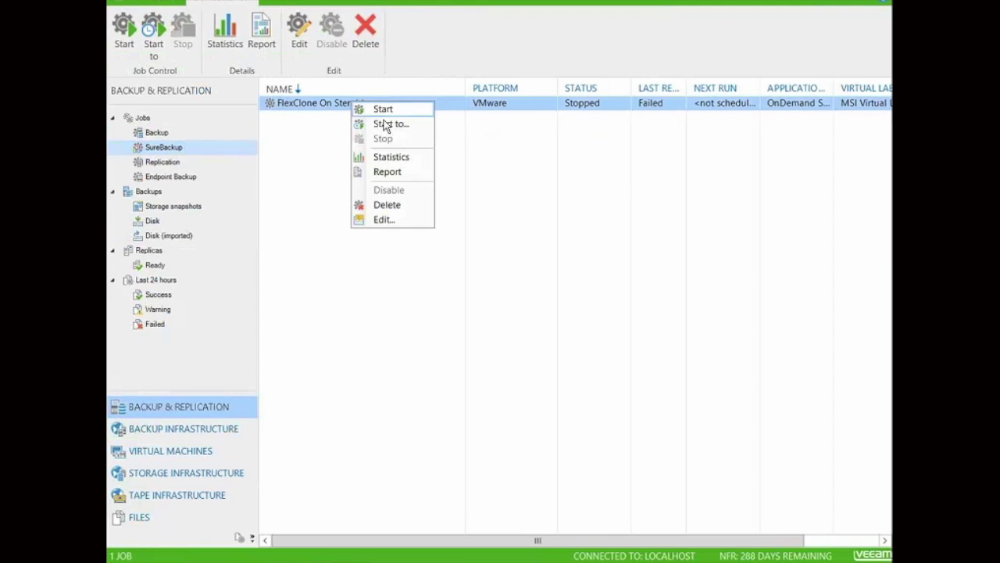
{"action": "left_click", "coordinate": [393, 219]}
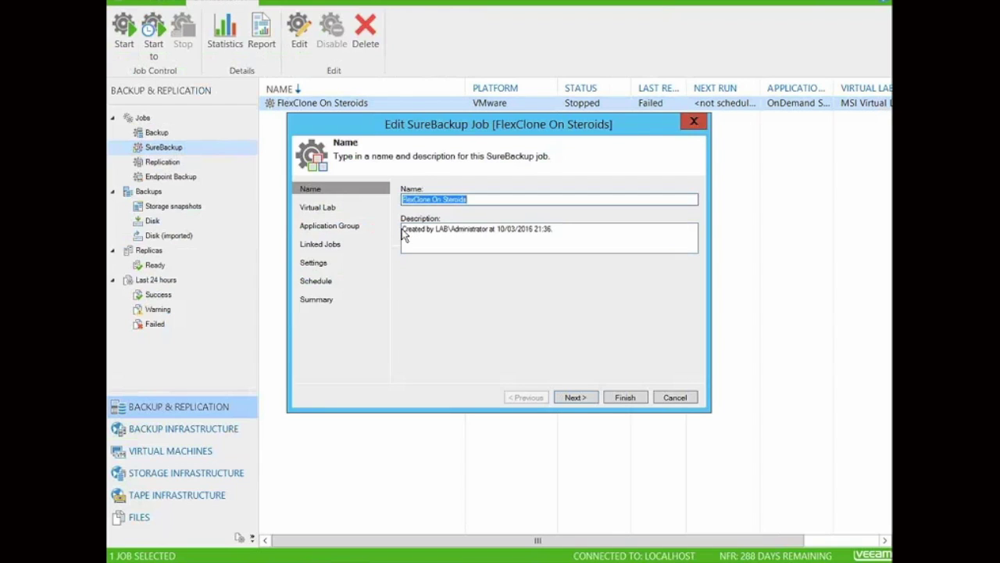
Step: Review the job's virtual lab, application group, linked jobs, verification settings and schedule
{"action": "left_click", "coordinate": [571, 397]}
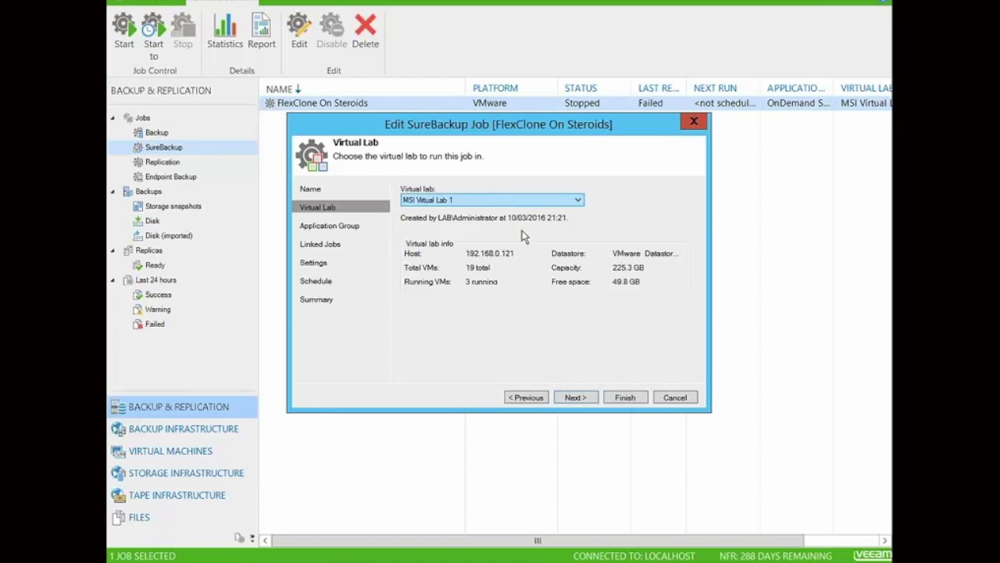
{"action": "left_click", "coordinate": [575, 397]}
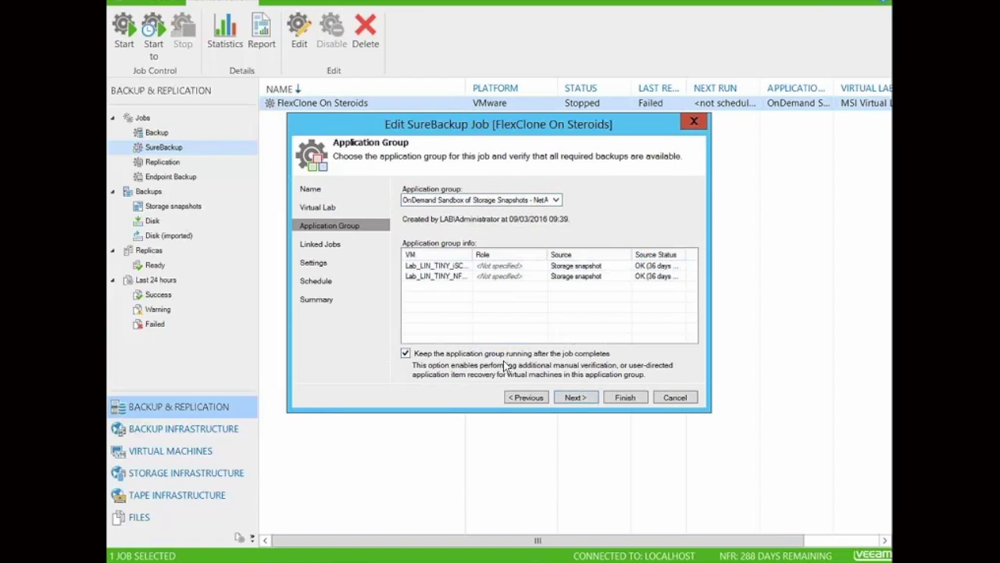
{"action": "left_click", "coordinate": [322, 245]}
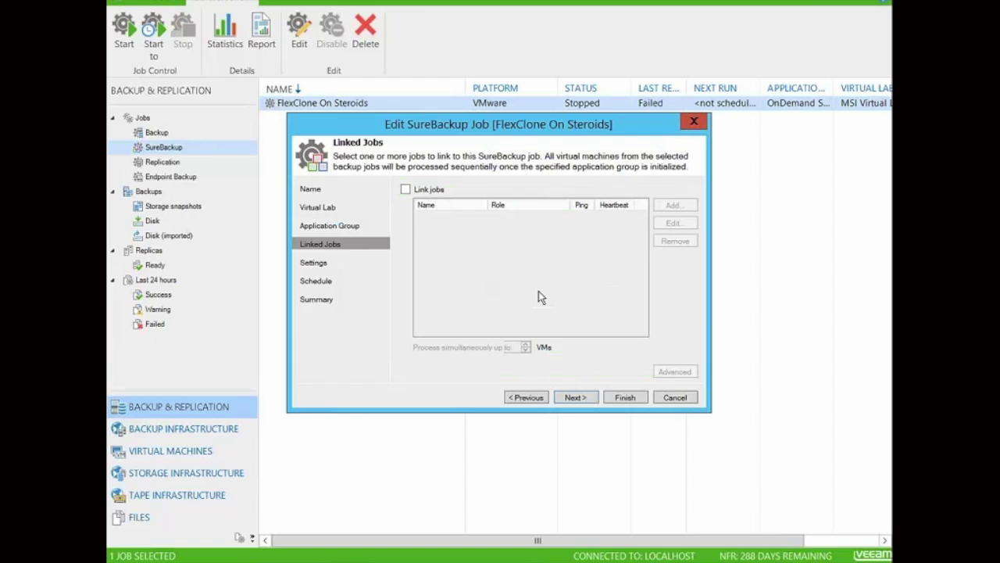
{"action": "key", "text": "Return"}
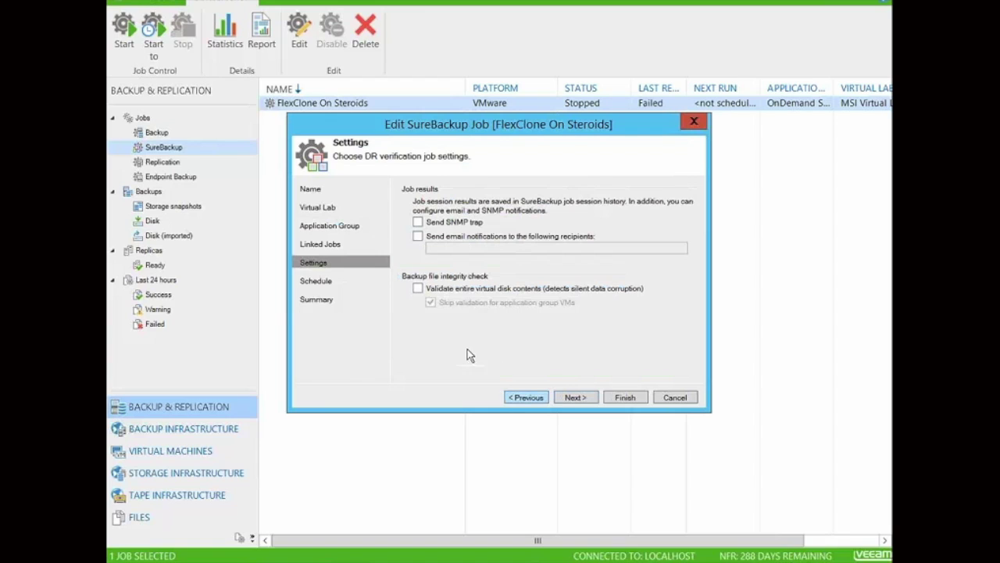
{"action": "left_click", "coordinate": [316, 281]}
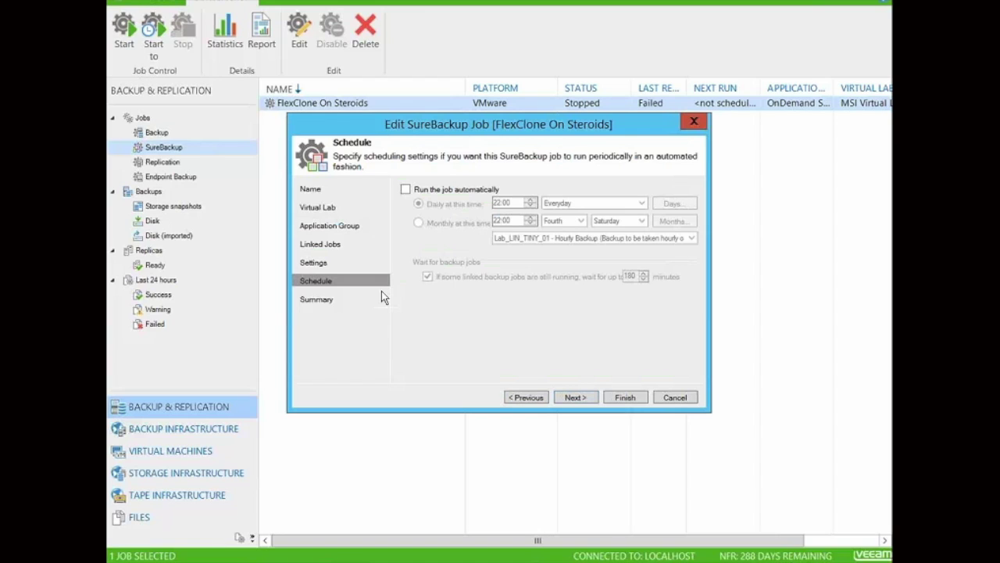
Step: Set the FlexClone On Steroids job to run on completion of the wizard, and finish editing it
{"action": "left_click", "coordinate": [323, 303]}
{"action": "left_click", "coordinate": [405, 372]}
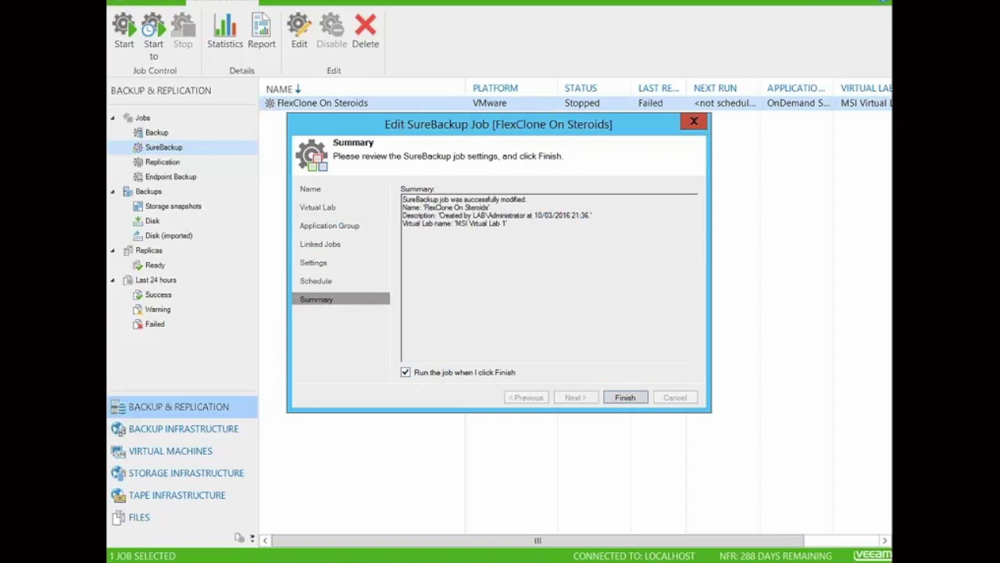
{"action": "left_click", "coordinate": [625, 397]}
Step: Open the running FlexClone On Steroids session and view the logs of the iSCSI and NFS lab virtual machines
{"action": "double_click", "coordinate": [396, 106]}
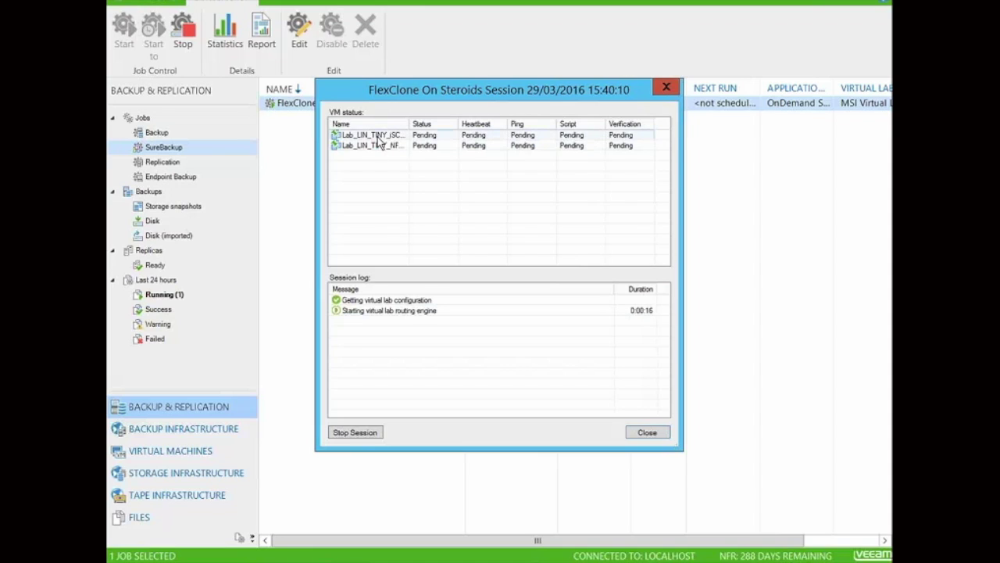
{"action": "left_click", "coordinate": [381, 137]}
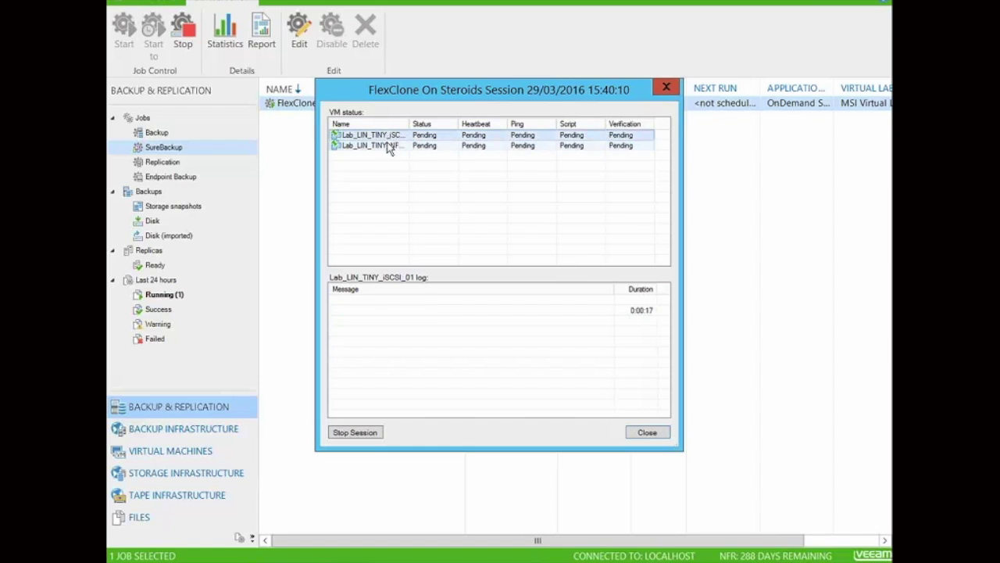
{"action": "left_click", "coordinate": [389, 146]}
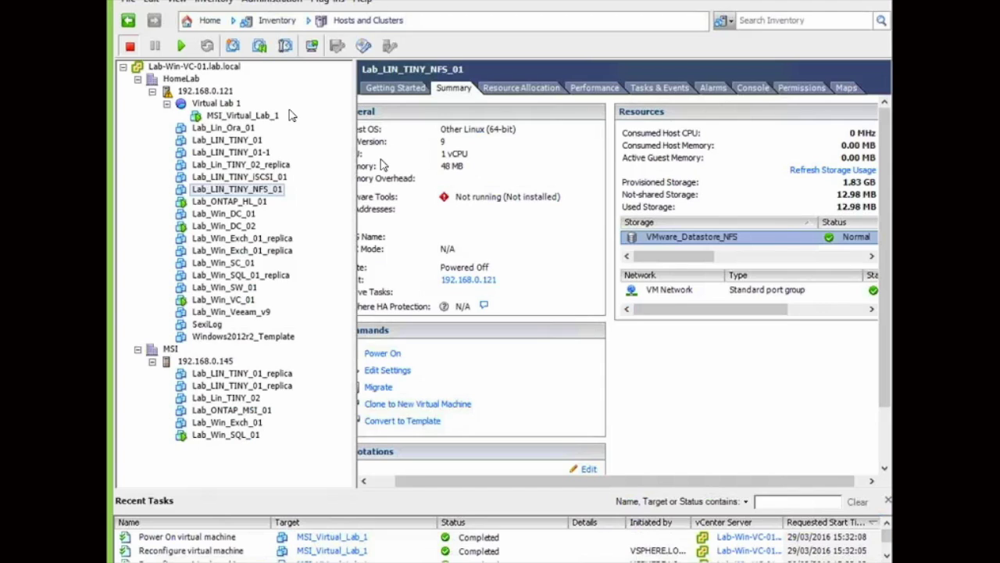
Step: Switch to the vSphere Client and inspect the Virtual Lab 1 resource pool, its MSI_Virtual_Lab_1 appliance and Lab_ONTAP_HL_01
{"action": "left_click", "coordinate": [216, 104]}
{"action": "left_click", "coordinate": [247, 116]}
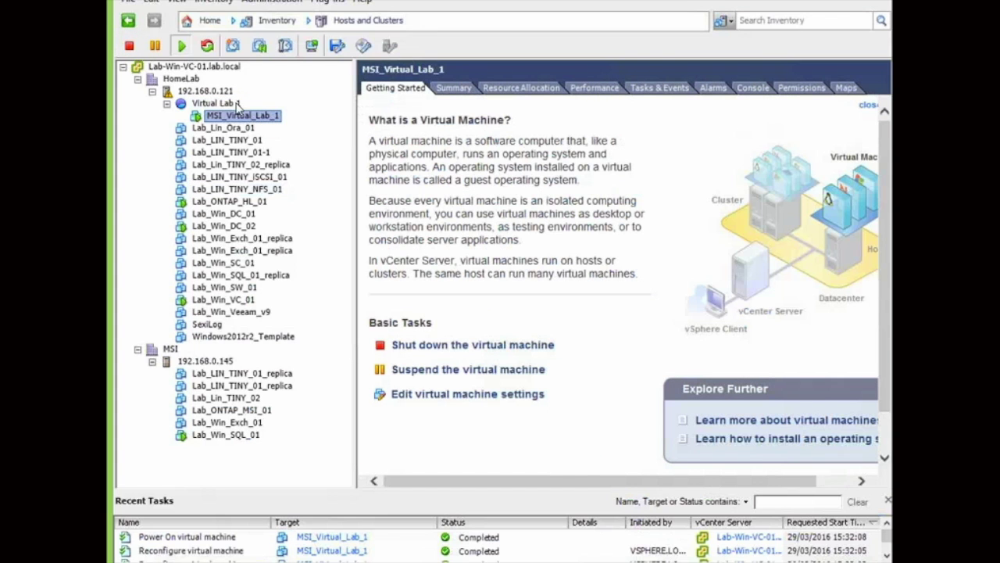
{"action": "left_click", "coordinate": [237, 104]}
{"action": "left_click", "coordinate": [238, 116]}
{"action": "left_click", "coordinate": [227, 104]}
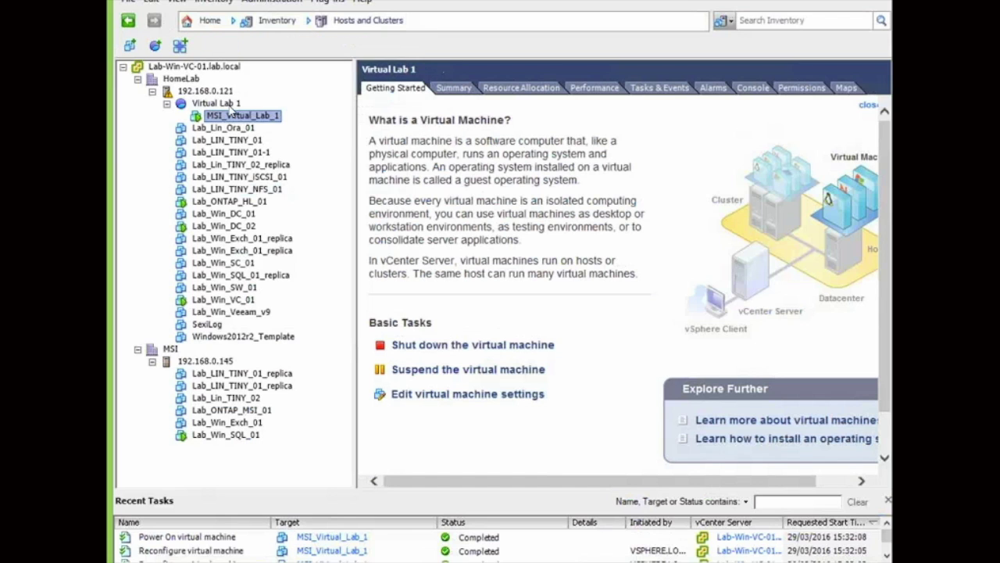
{"action": "left_click", "coordinate": [242, 203]}
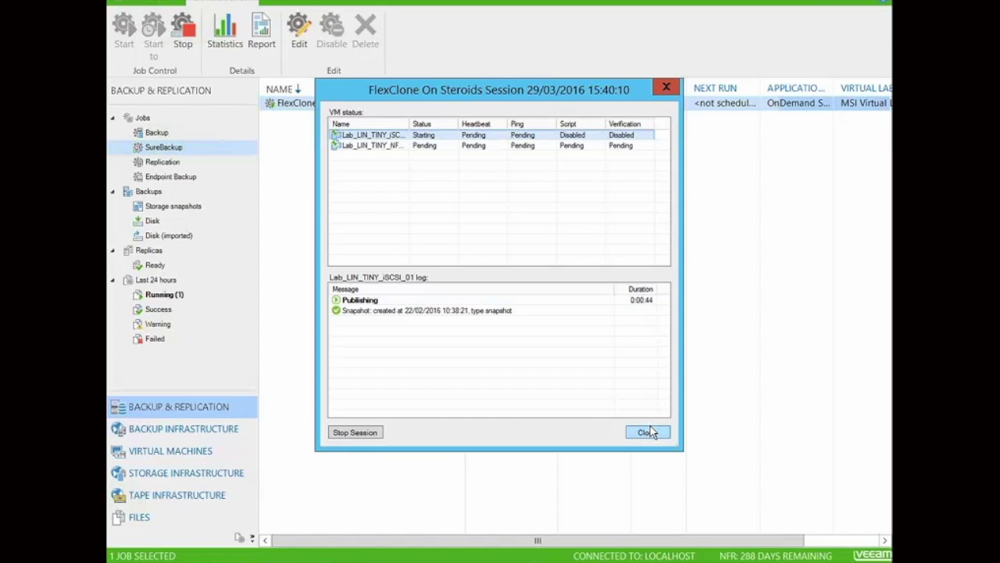
Step: Close the Veeam job session details and view the Lab_ONTAP_HL_01 volumes in the storage infrastructure
{"action": "left_click", "coordinate": [645, 430]}
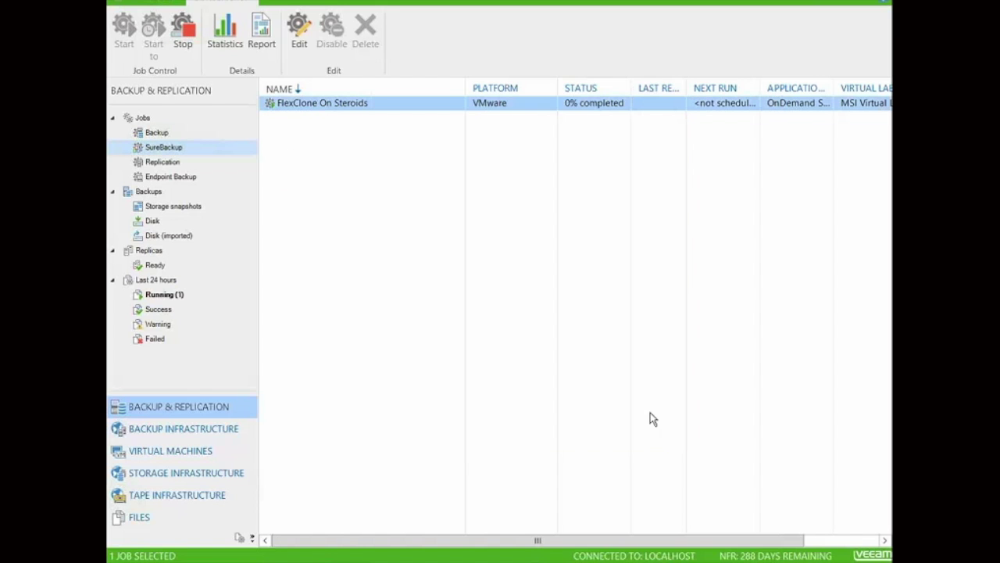
{"action": "left_click", "coordinate": [188, 474]}
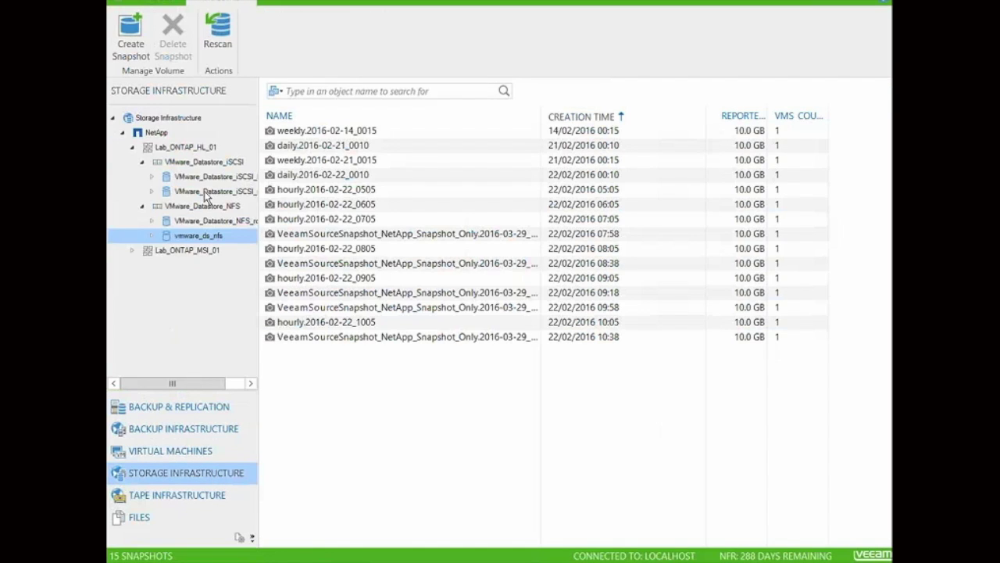
{"action": "left_click", "coordinate": [131, 146]}
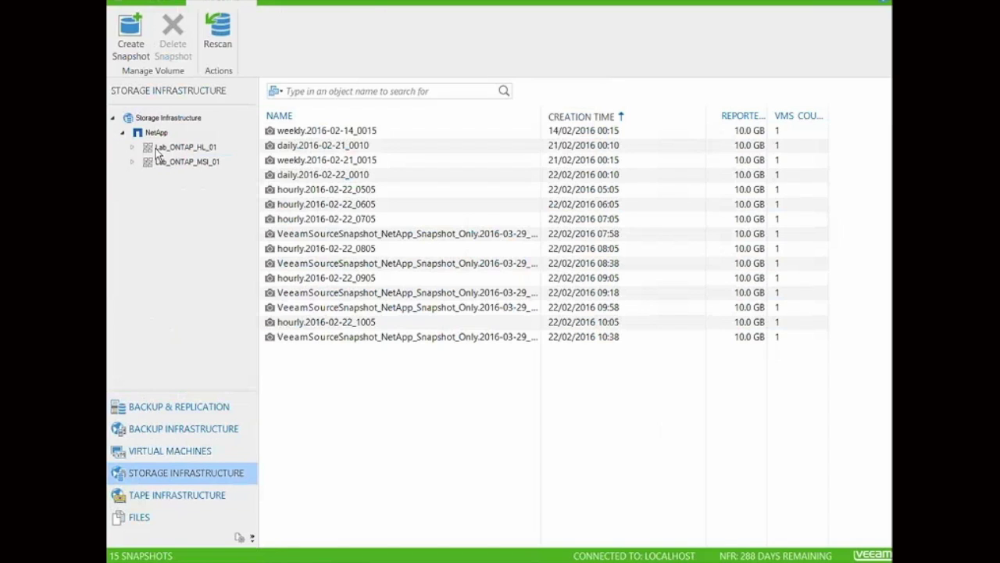
{"action": "left_click", "coordinate": [133, 147]}
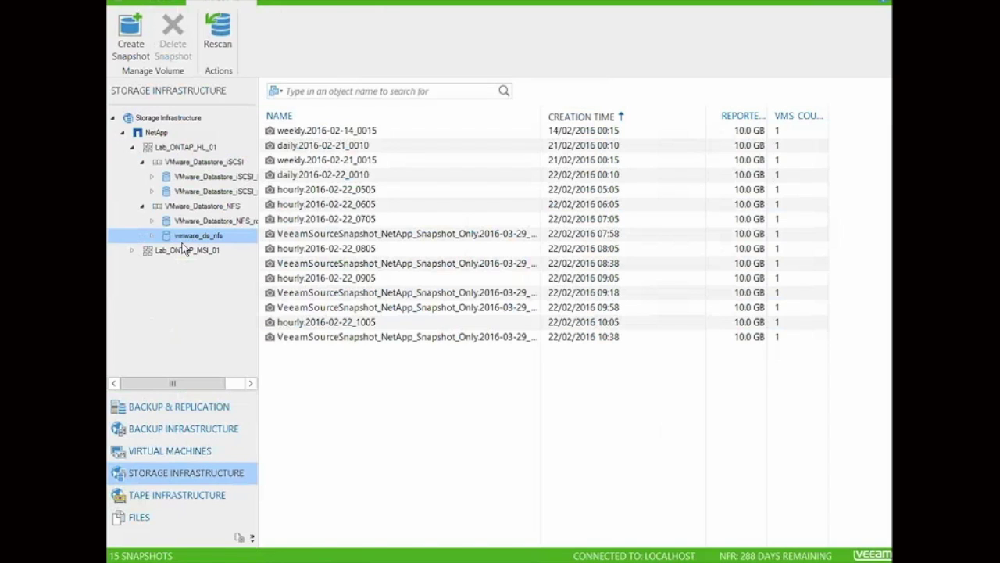
Step: Collapse the VMware_Datastore_iSCSI and VMware_Datastore_NFS entries under Lab_ONTAP_HL_01 in the storage tree
{"action": "left_click", "coordinate": [133, 148]}
{"action": "left_click", "coordinate": [133, 147]}
{"action": "left_click", "coordinate": [141, 162]}
{"action": "left_click", "coordinate": [141, 176]}
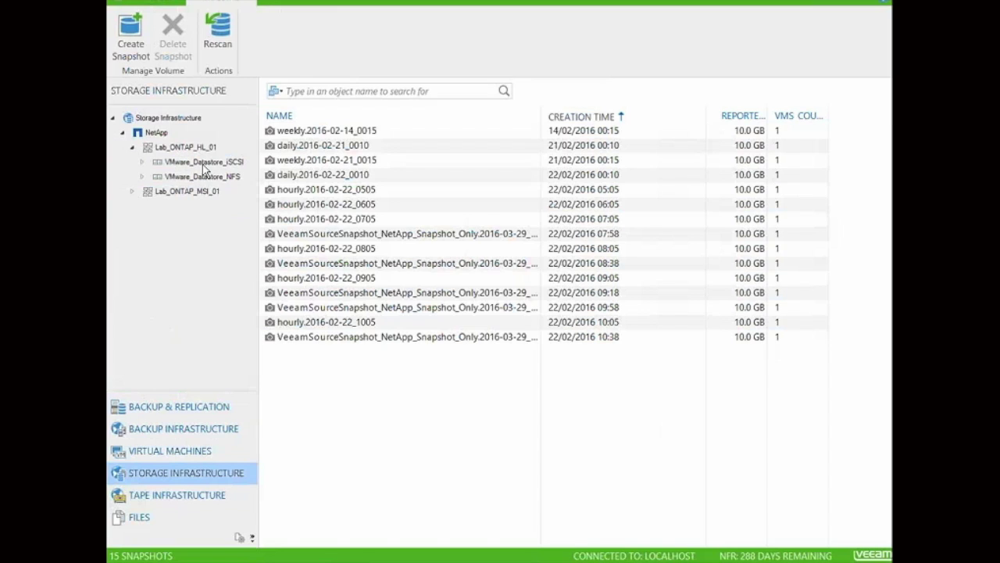
Step: View the volumes of VMware_Datastore_iSCSI and VMware_Datastore_NFS, and list the snapshots of both iSCSI datastore volumes
{"action": "left_click", "coordinate": [207, 164]}
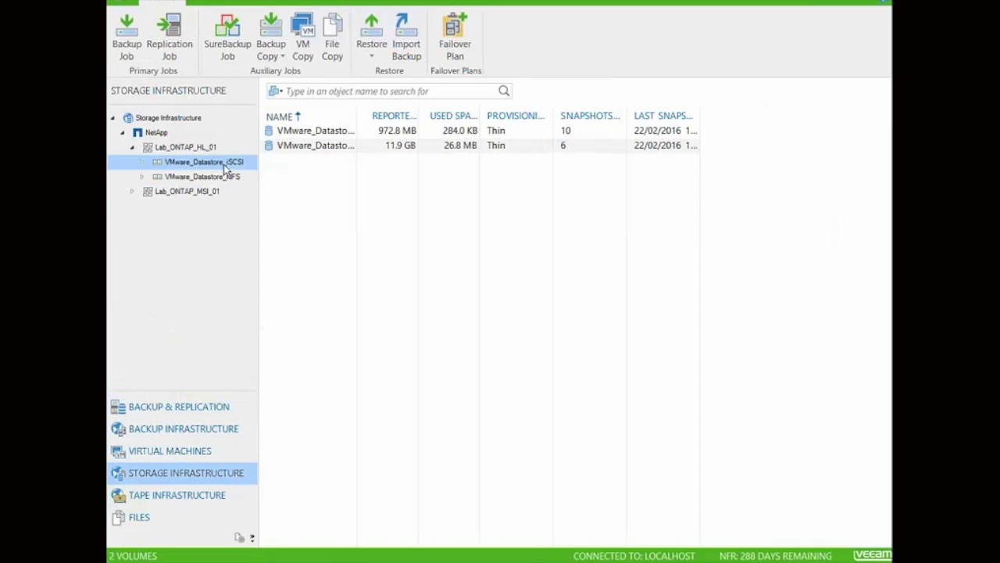
{"action": "left_click", "coordinate": [198, 178]}
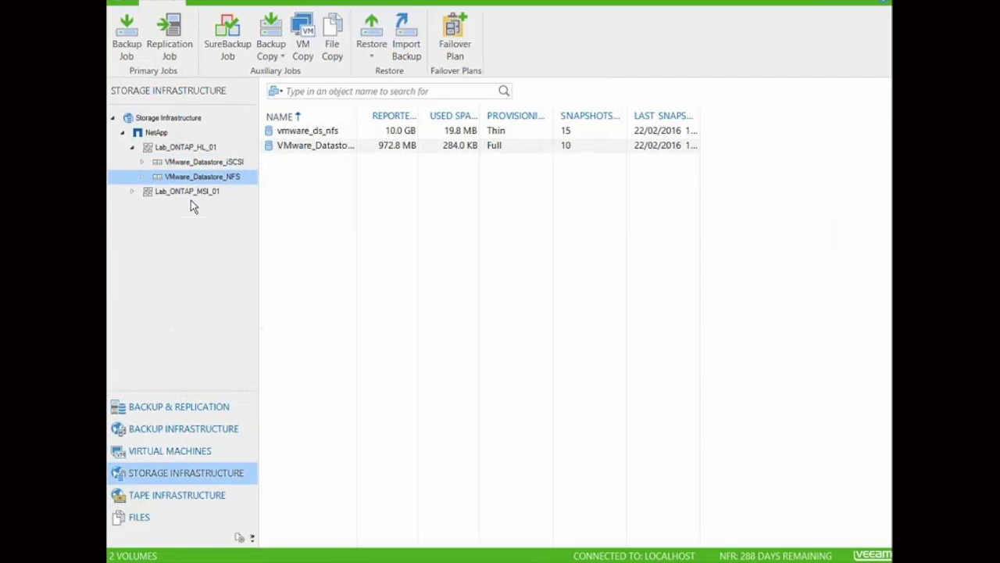
{"action": "left_click", "coordinate": [168, 164]}
{"action": "left_click", "coordinate": [142, 162]}
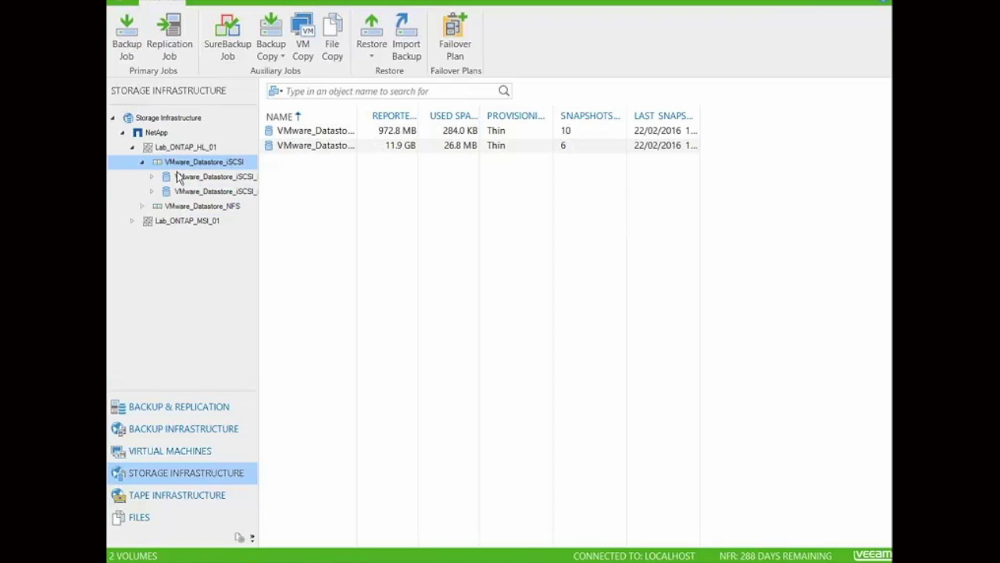
{"action": "left_click", "coordinate": [239, 192]}
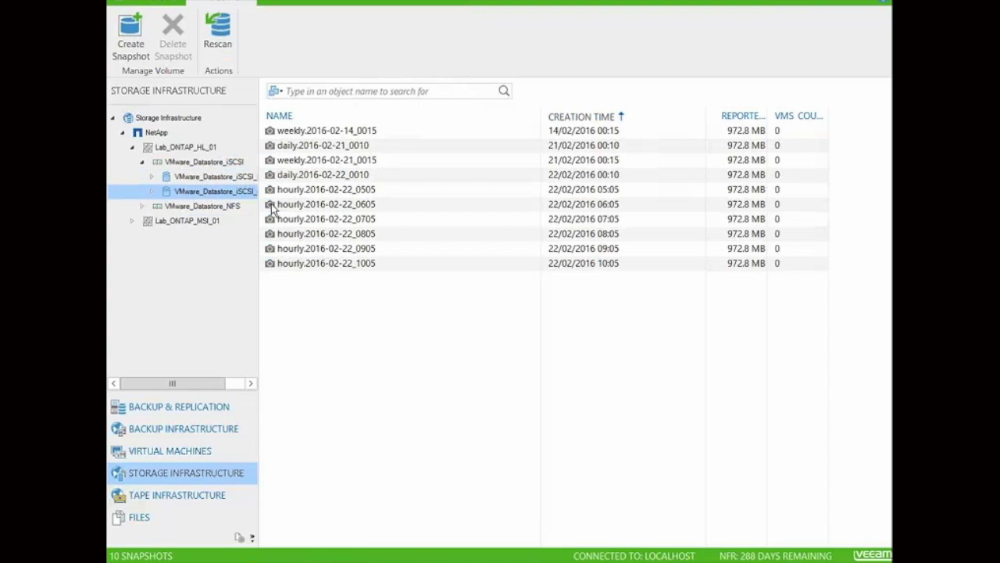
{"action": "left_click", "coordinate": [243, 177]}
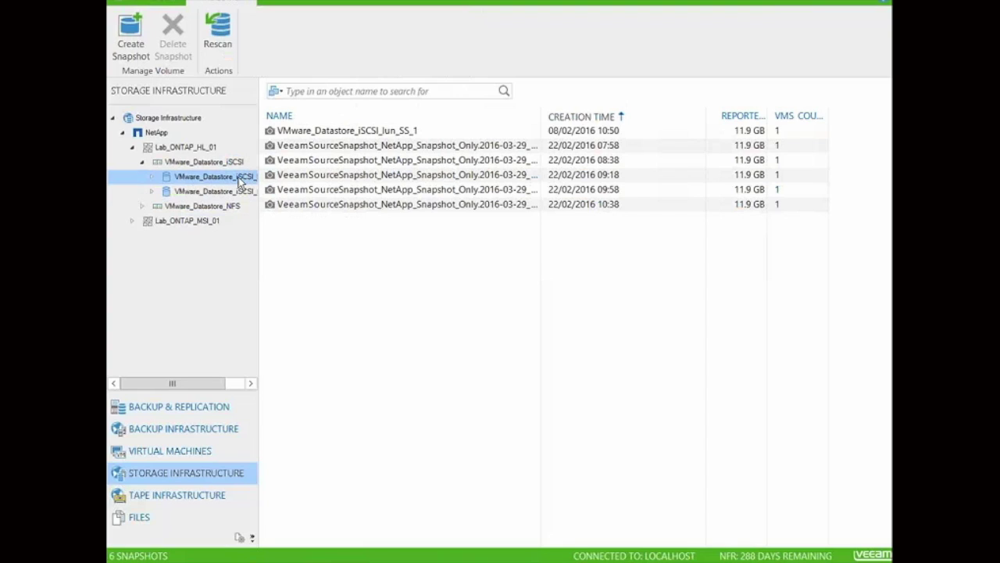
Step: Open the iSCSI volume's VeeamSourceSnapshot from 22/02/2016 07:58 and view the guest file and application item restore options for Lab_LIN_TINY_iSCSI_01
{"action": "left_click", "coordinate": [397, 150]}
{"action": "right_click", "coordinate": [397, 150]}
{"action": "left_click", "coordinate": [438, 155]}
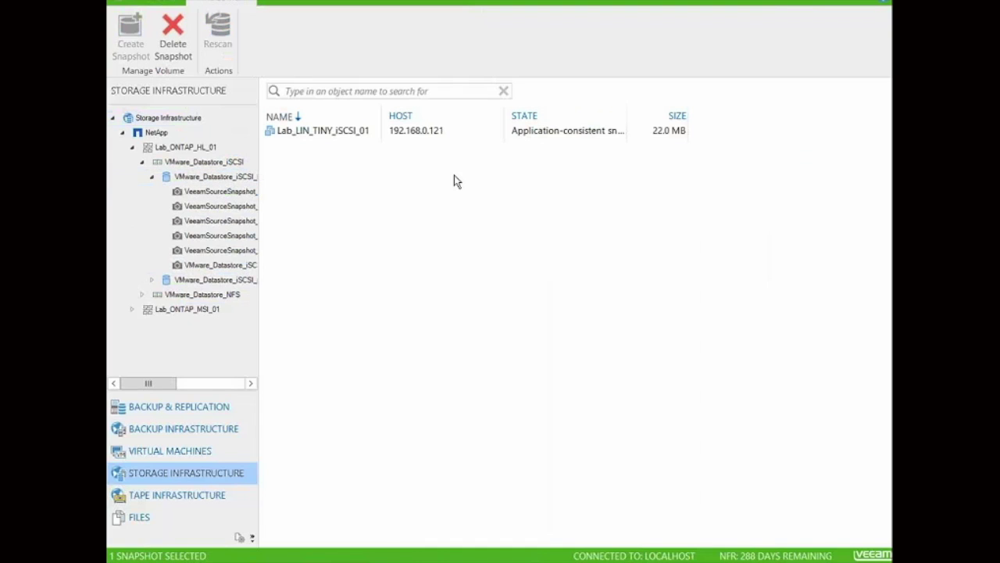
{"action": "left_click", "coordinate": [348, 134]}
{"action": "right_click", "coordinate": [349, 134]}
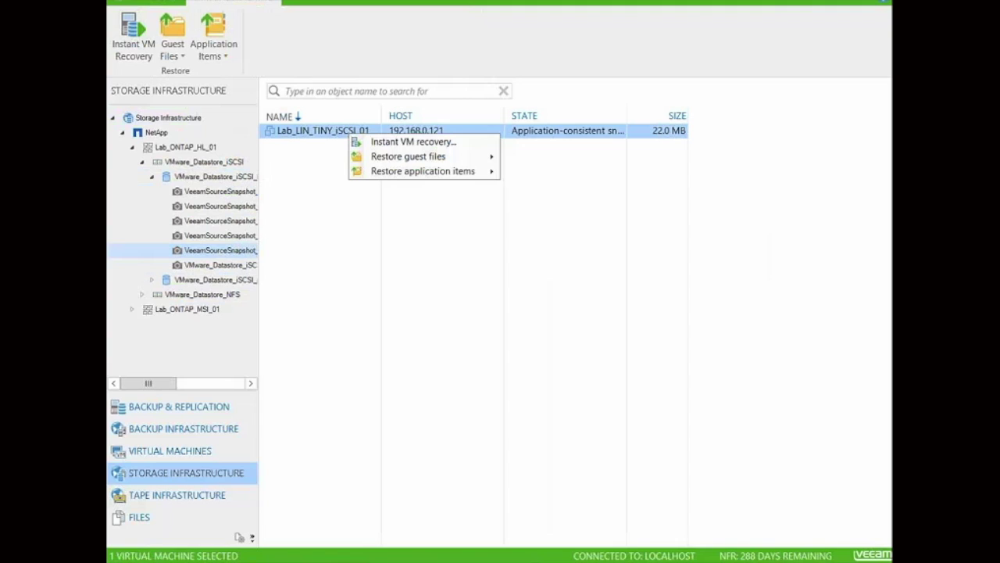
{"action": "mouse_move", "coordinate": [491, 160]}
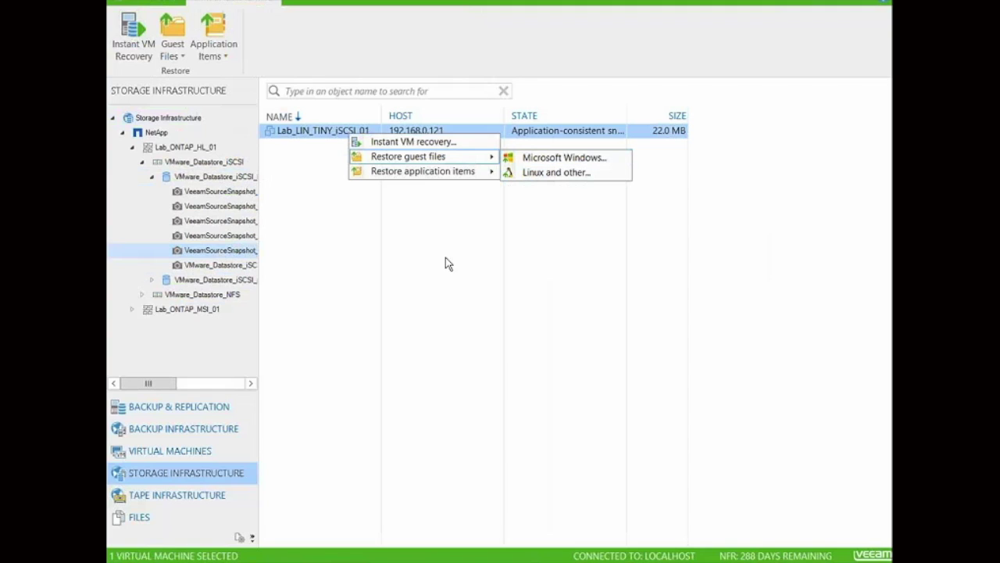
{"action": "mouse_move", "coordinate": [431, 171]}
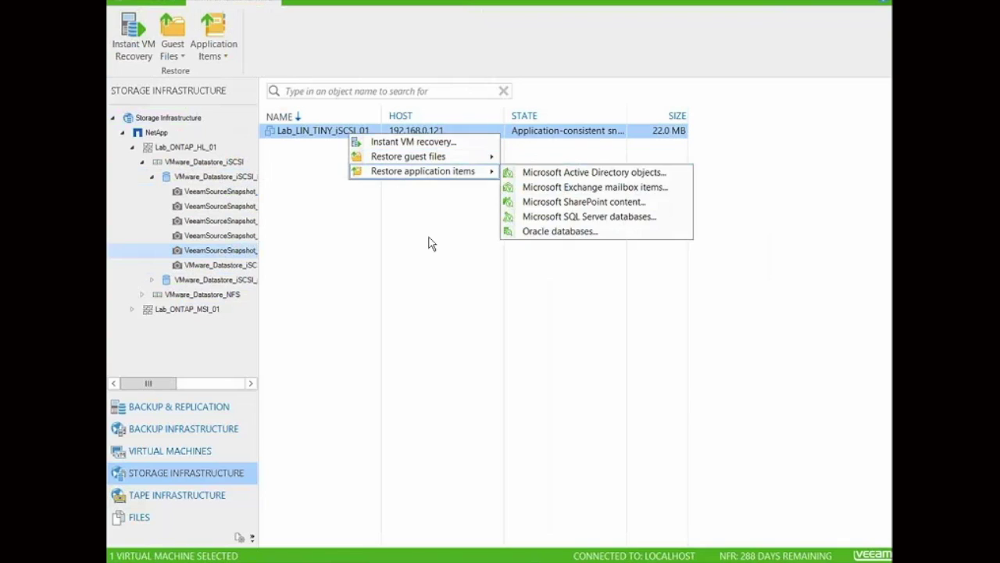
{"action": "left_click", "coordinate": [424, 256]}
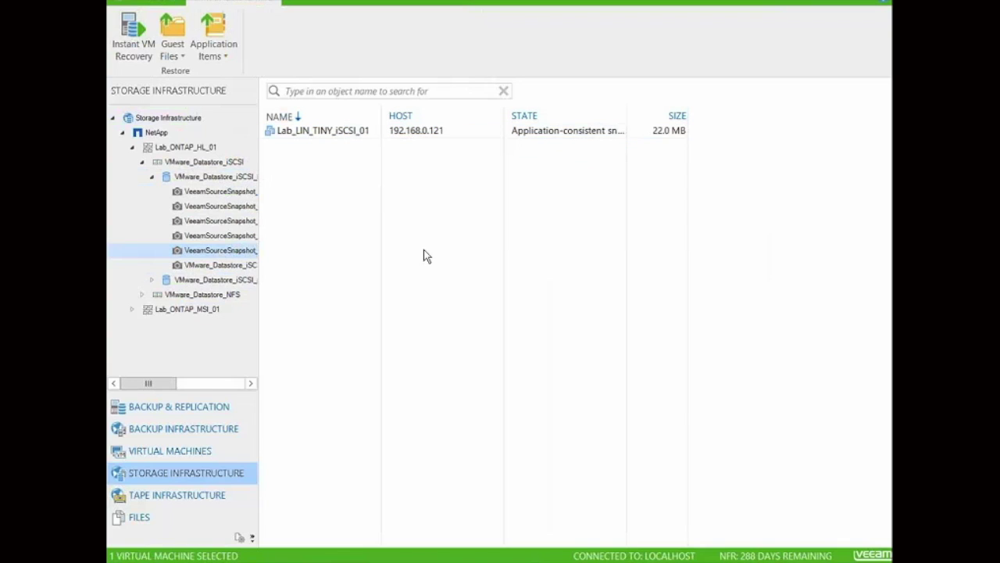
{"action": "left_click", "coordinate": [324, 133]}
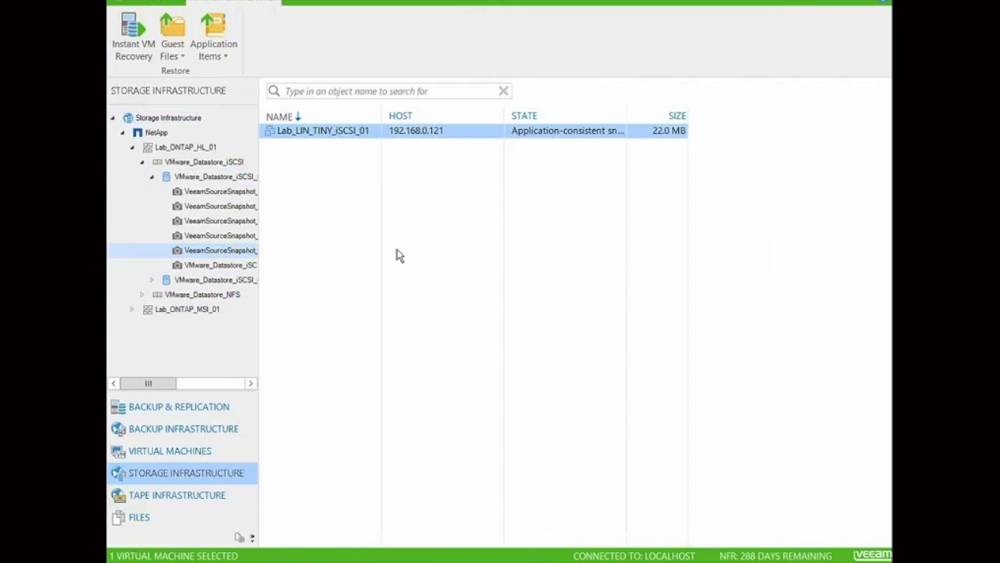
Step: Check the second iSCSI volume's hourly.2016-02-22_1005 snapshot for virtual machines and leave both iSCSI volumes collapsed
{"action": "left_click", "coordinate": [151, 177]}
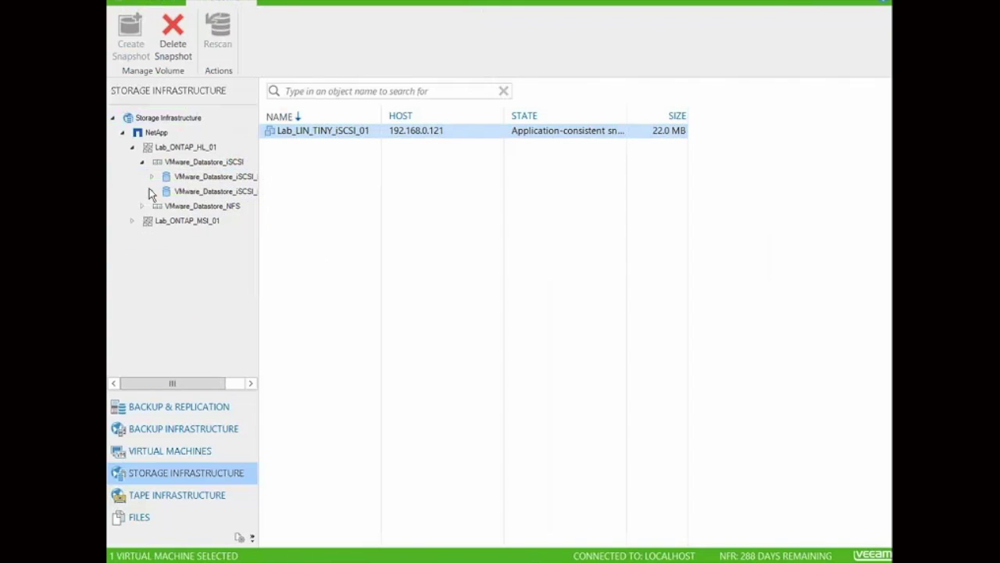
{"action": "left_click", "coordinate": [152, 192]}
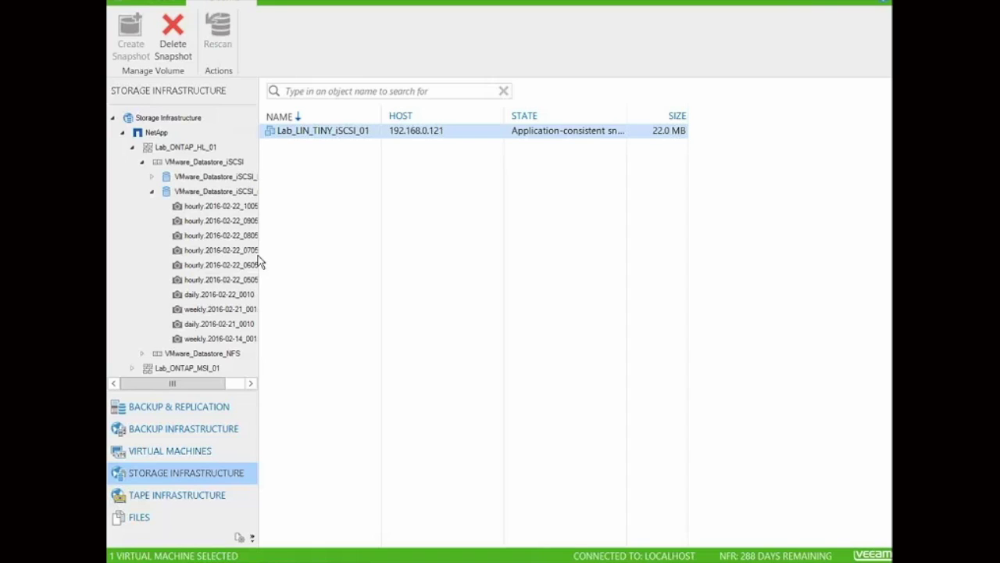
{"action": "left_click", "coordinate": [212, 207]}
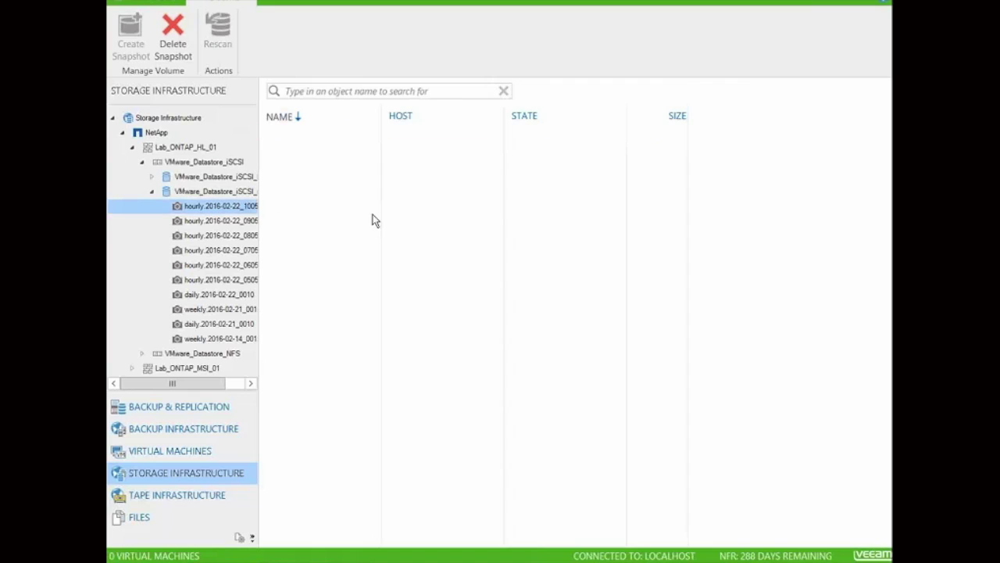
{"action": "left_click", "coordinate": [152, 192]}
{"action": "left_click", "coordinate": [151, 191]}
{"action": "left_click", "coordinate": [151, 192]}
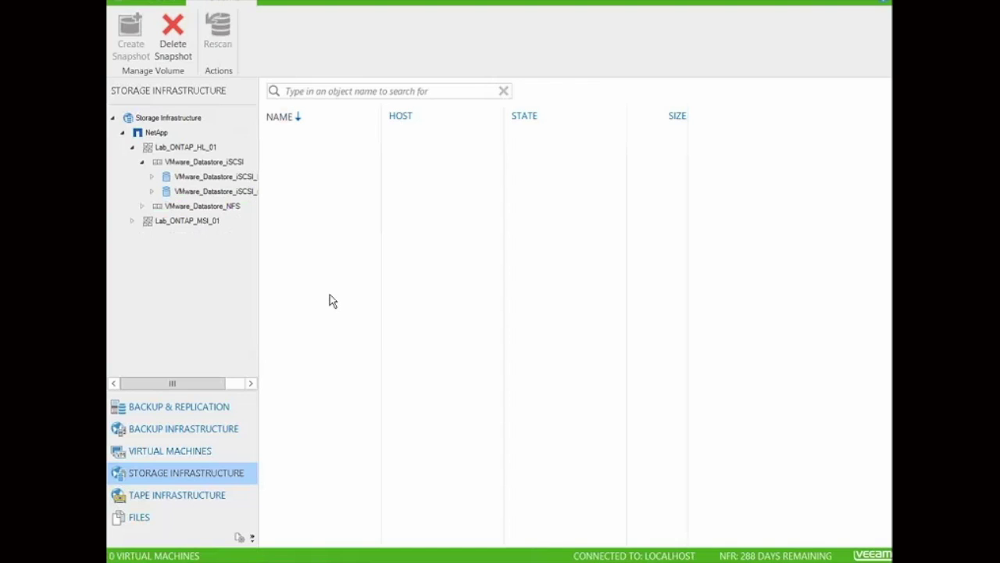
Step: Expand VMware_Datastore_NFS and view the snapshots of its root volume and the vmware_ds_nfs volume
{"action": "left_click", "coordinate": [142, 206]}
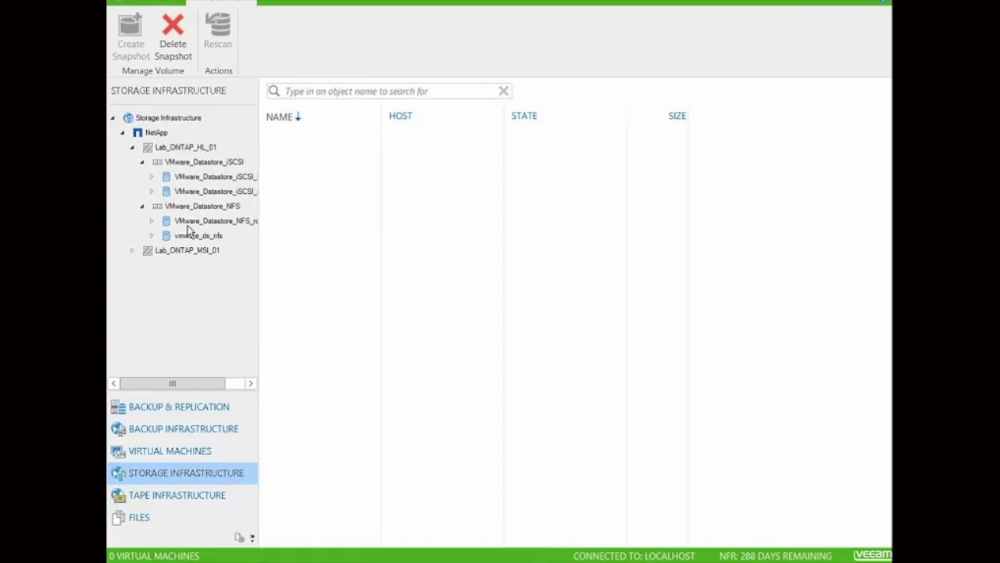
{"action": "left_click", "coordinate": [187, 222]}
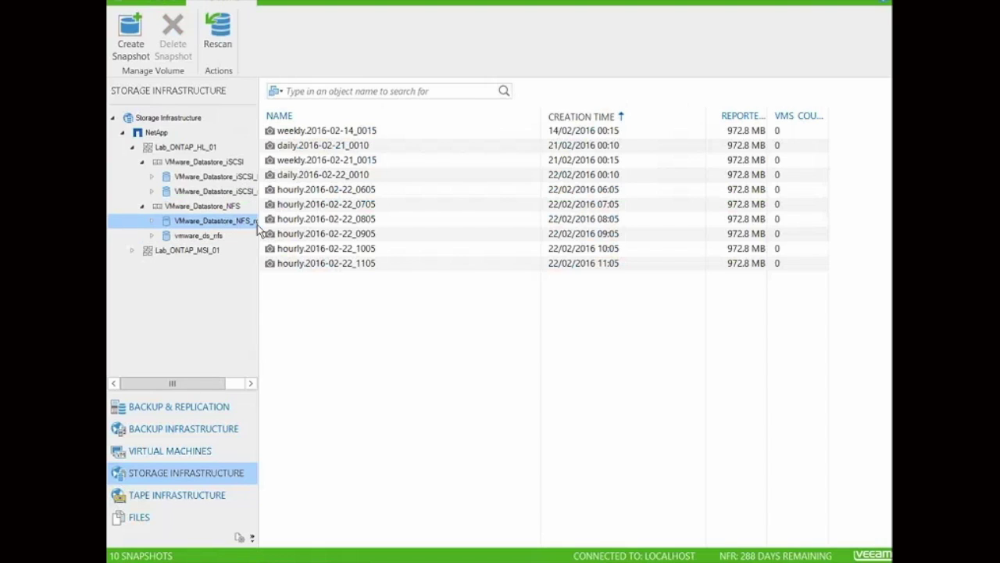
{"action": "left_click", "coordinate": [191, 239]}
{"action": "left_click", "coordinate": [151, 236]}
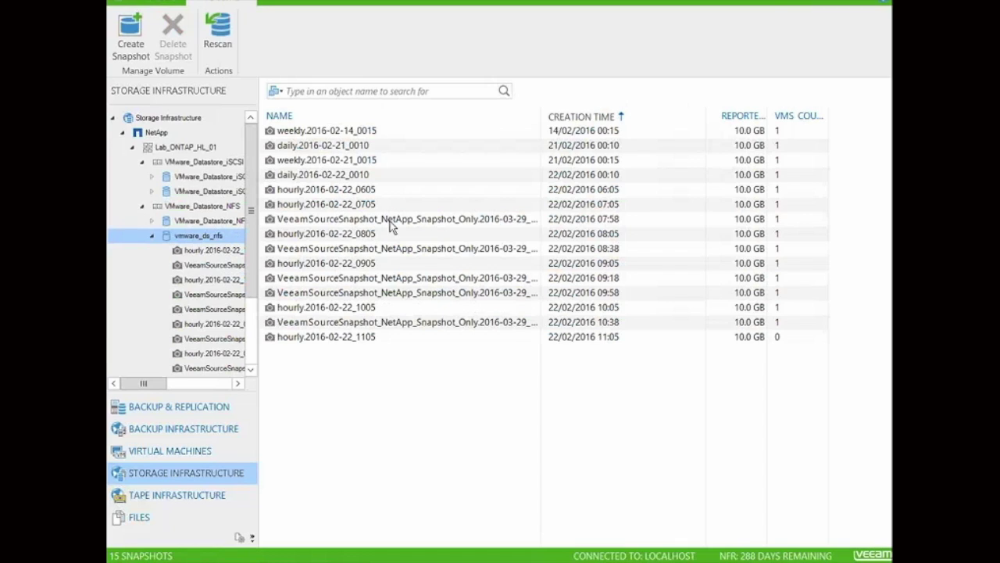
Step: Open the weekly.2016-02-21_0015 snapshot of vmware_ds_nfs and check the state of its virtual machine
{"action": "left_click", "coordinate": [348, 166]}
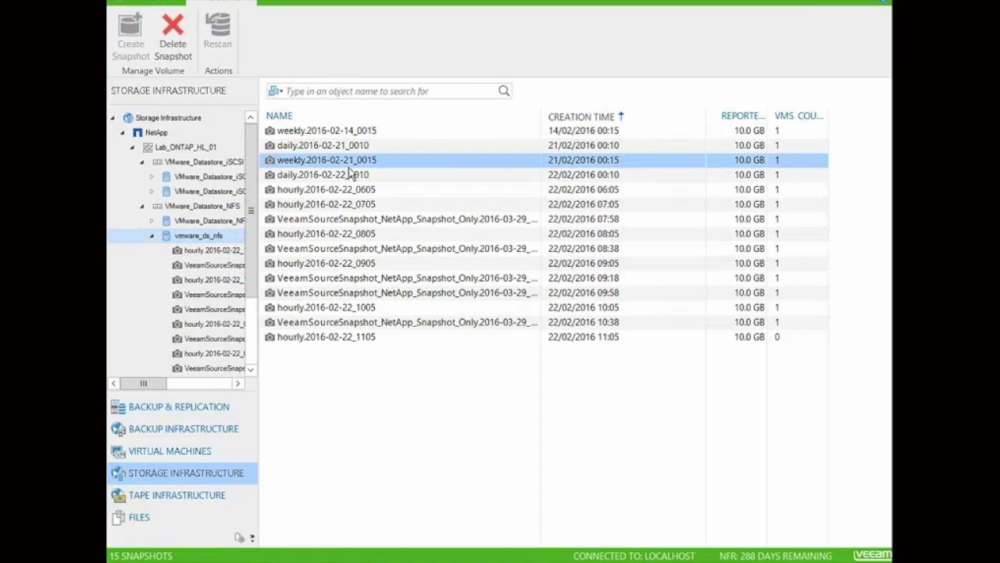
{"action": "right_click", "coordinate": [368, 168]}
{"action": "left_click", "coordinate": [393, 175]}
{"action": "left_click", "coordinate": [633, 132]}
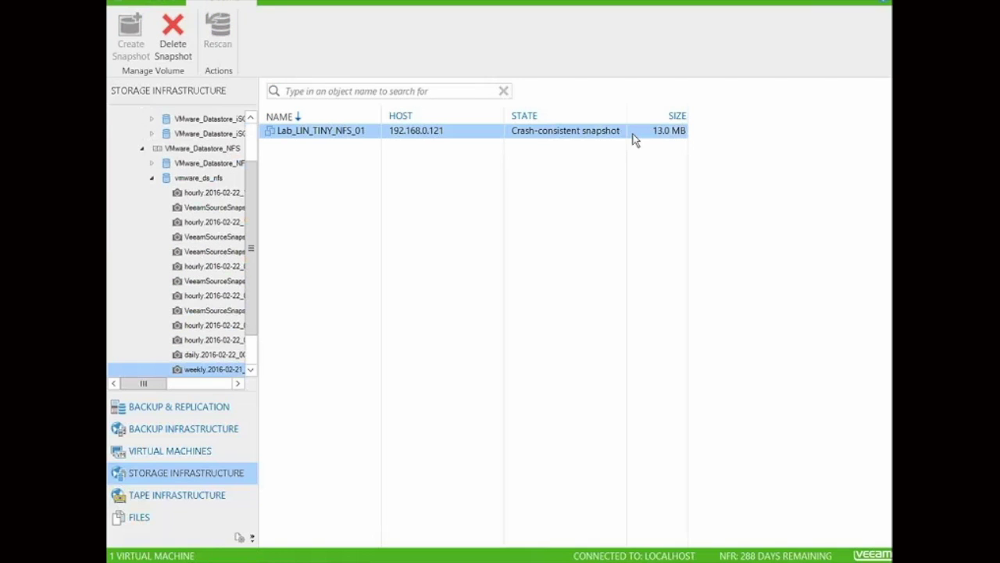
Step: View the restore options for Lab_LIN_TINY_NFS_01 in the newest VeeamSourceSnapshot, and collapse the vmware_ds_nfs volume
{"action": "left_click", "coordinate": [221, 208]}
{"action": "left_click", "coordinate": [537, 133]}
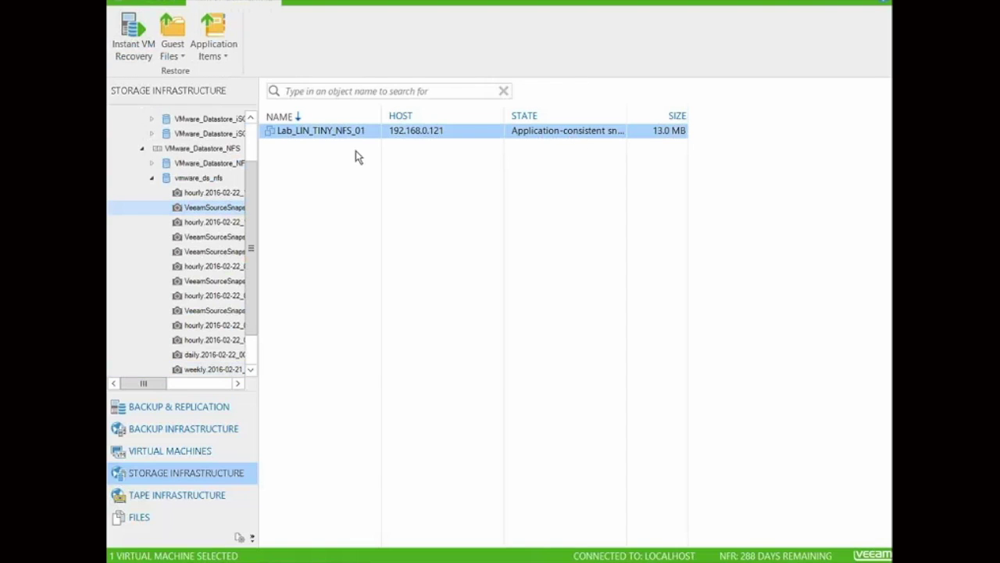
{"action": "right_click", "coordinate": [357, 130]}
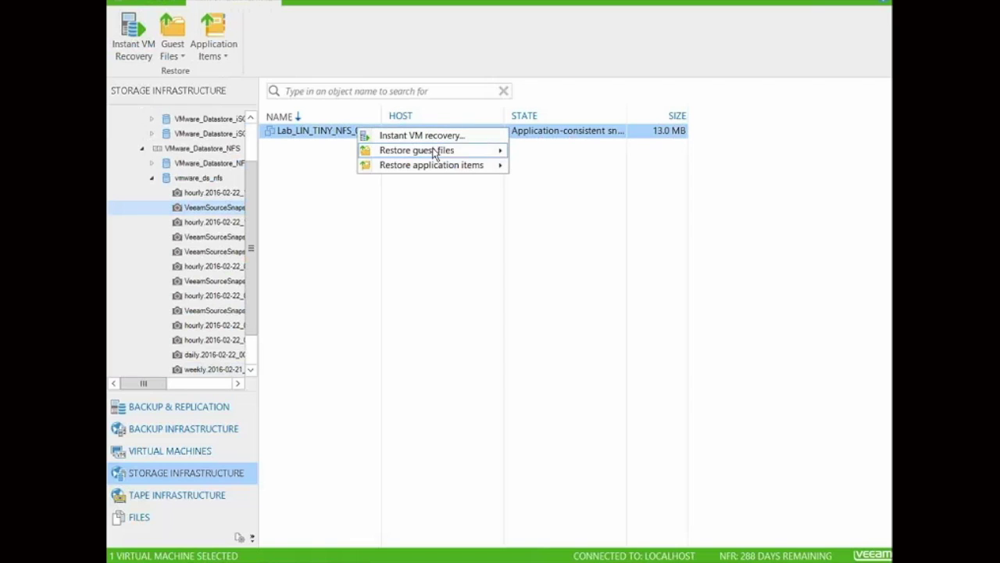
{"action": "left_click", "coordinate": [154, 180]}
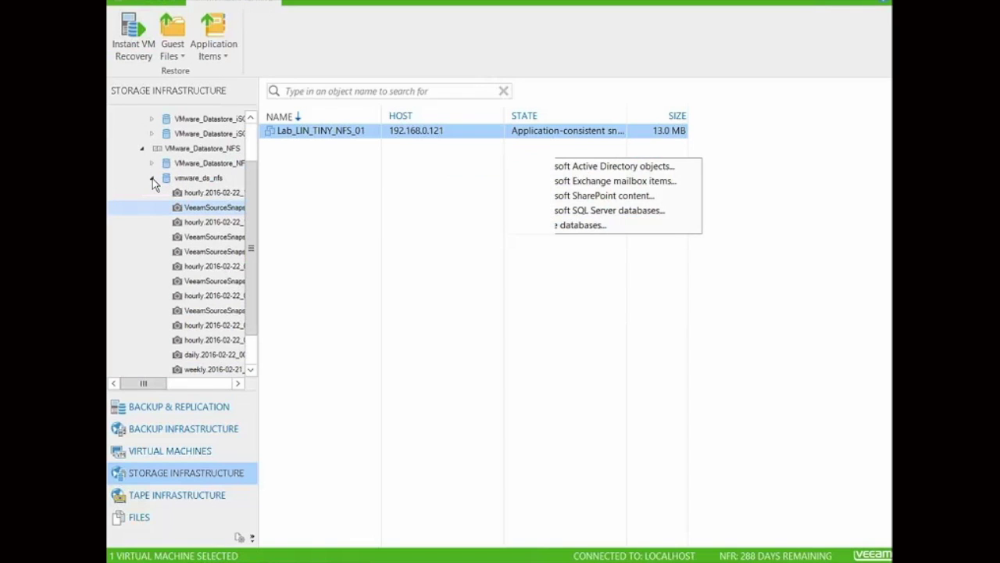
{"action": "left_click", "coordinate": [151, 179]}
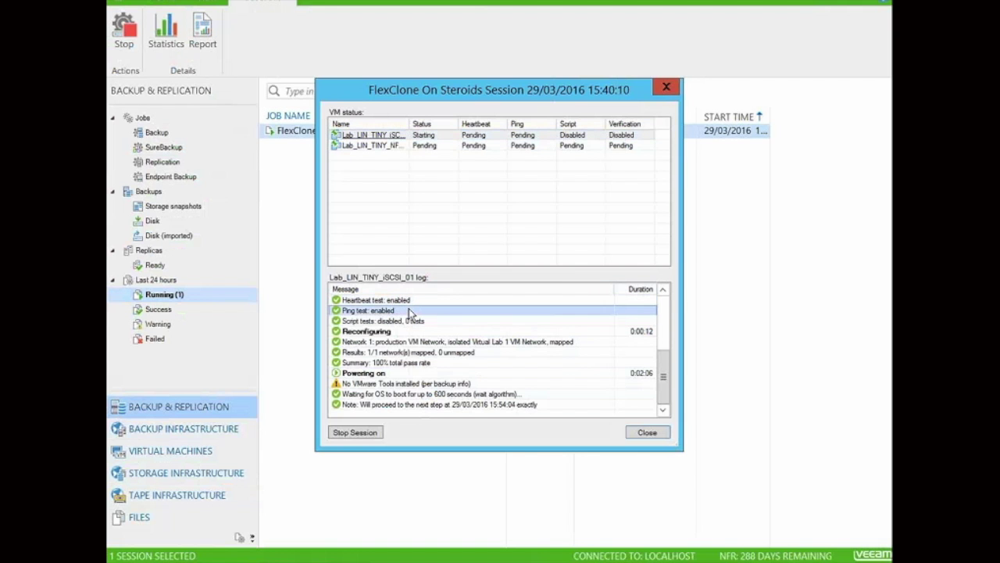
Step: Review the Lab_LIN_TINY_iSCSI_01 log in the FlexClone On Steroids session, from script tests through network mapping to the boot wait entries
{"action": "left_click", "coordinate": [413, 320]}
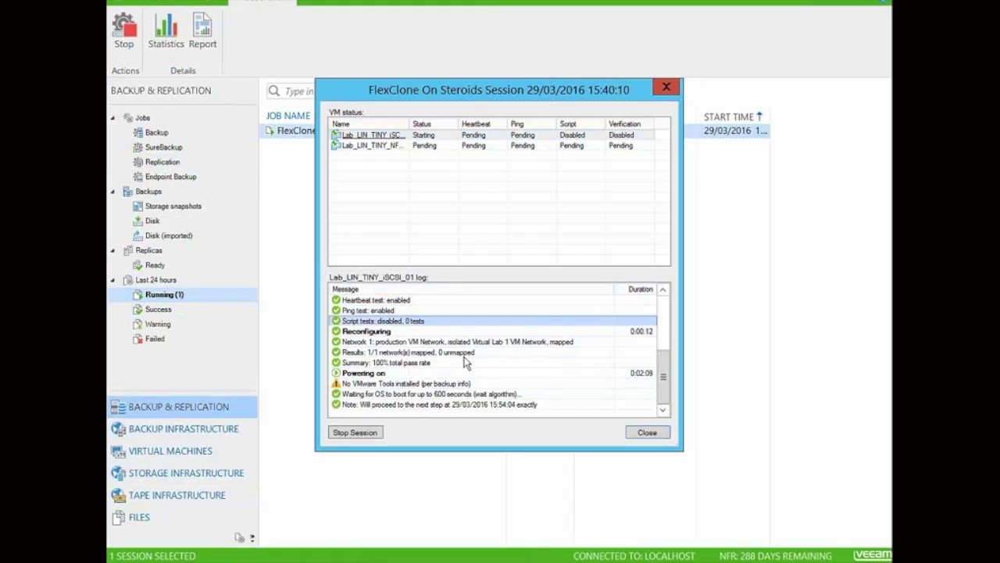
{"action": "left_click", "coordinate": [382, 344]}
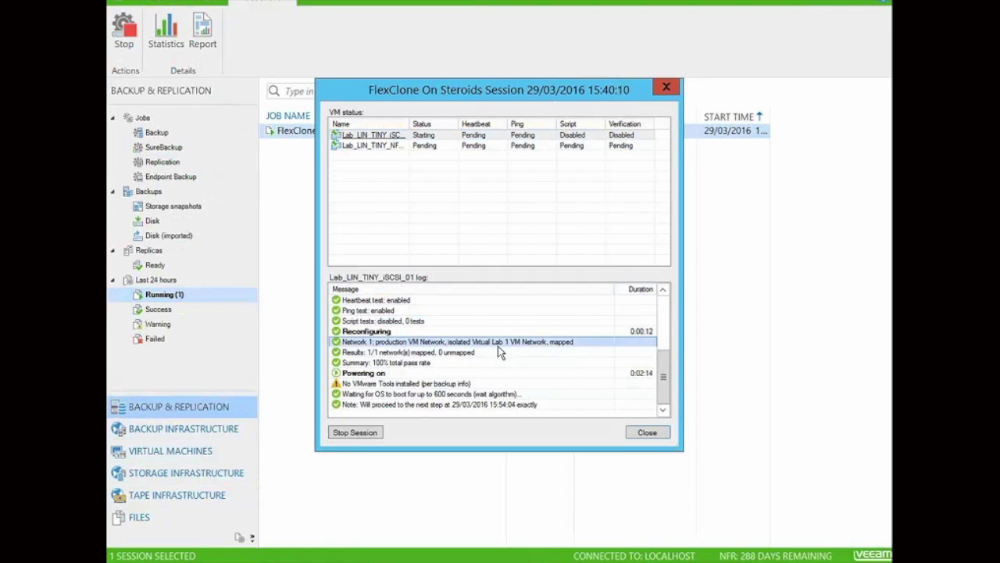
{"action": "left_click", "coordinate": [420, 355]}
{"action": "left_click", "coordinate": [412, 364]}
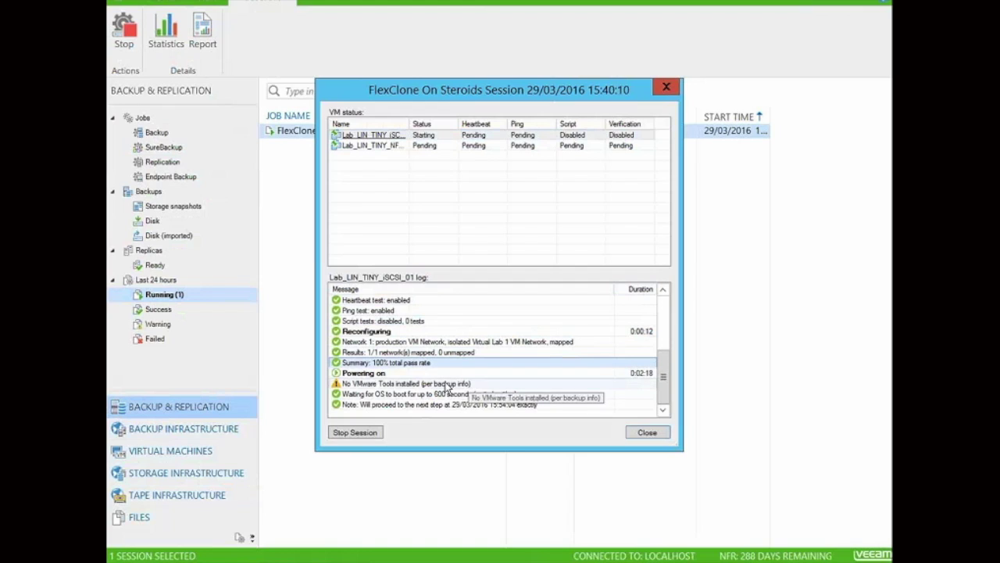
{"action": "left_click", "coordinate": [409, 376]}
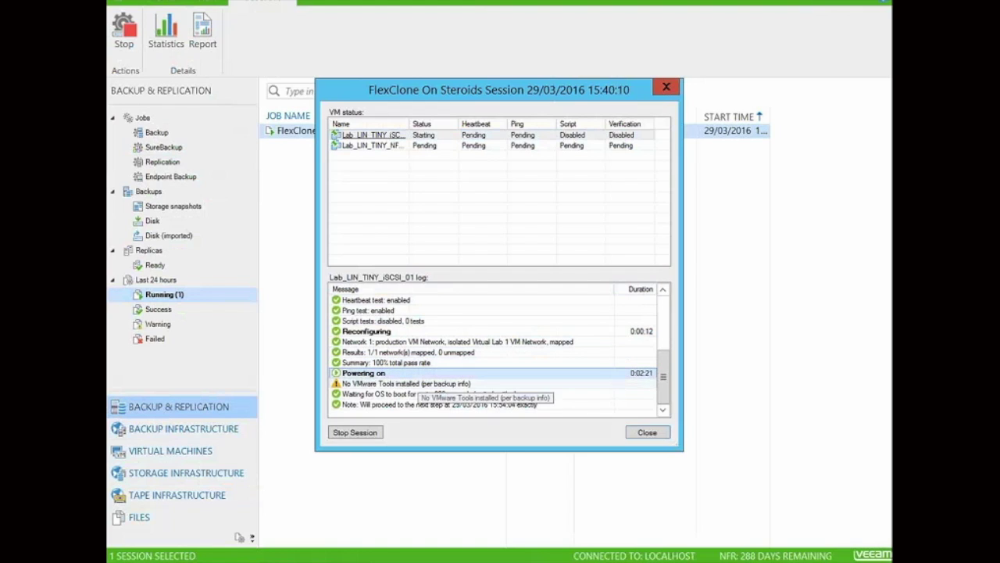
{"action": "left_click", "coordinate": [399, 394]}
{"action": "left_click", "coordinate": [430, 404]}
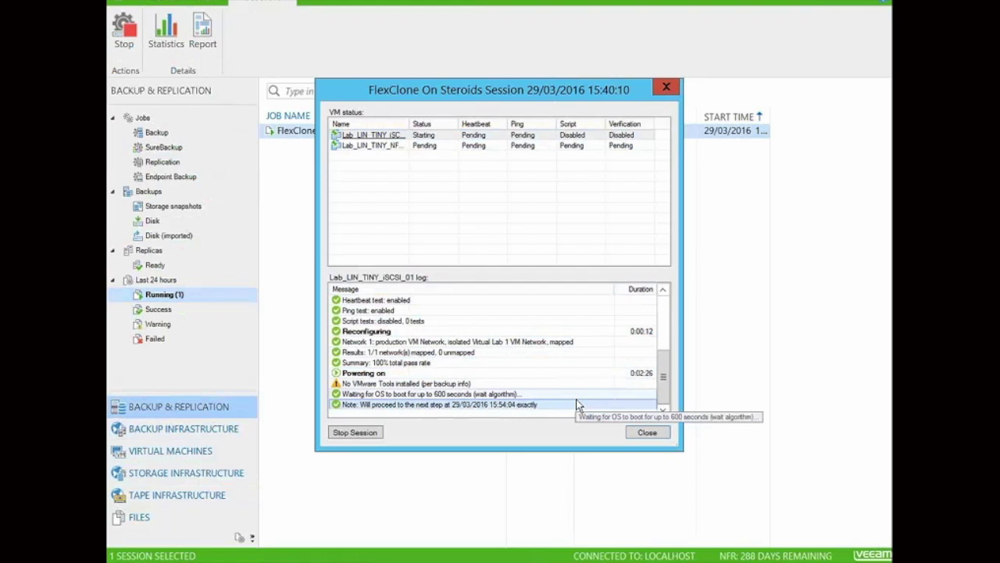
Step: Switch to the vSphere Client and inspect the storage and network resources in the summary of the Lab_LIN_TINY_iSCSI_01 clone under Virtual Lab 1
{"action": "left_click", "coordinate": [488, 147]}
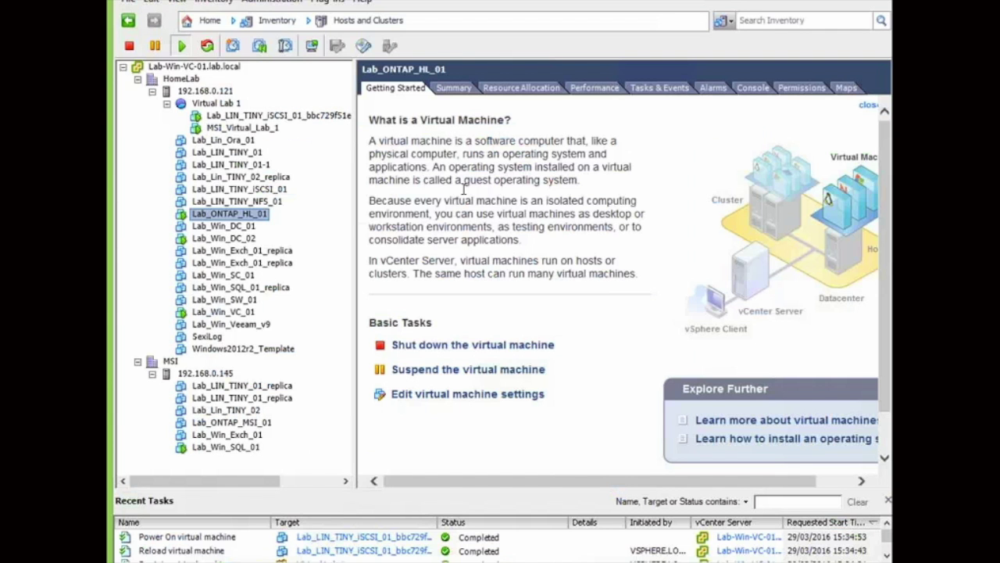
{"action": "left_click", "coordinate": [295, 118]}
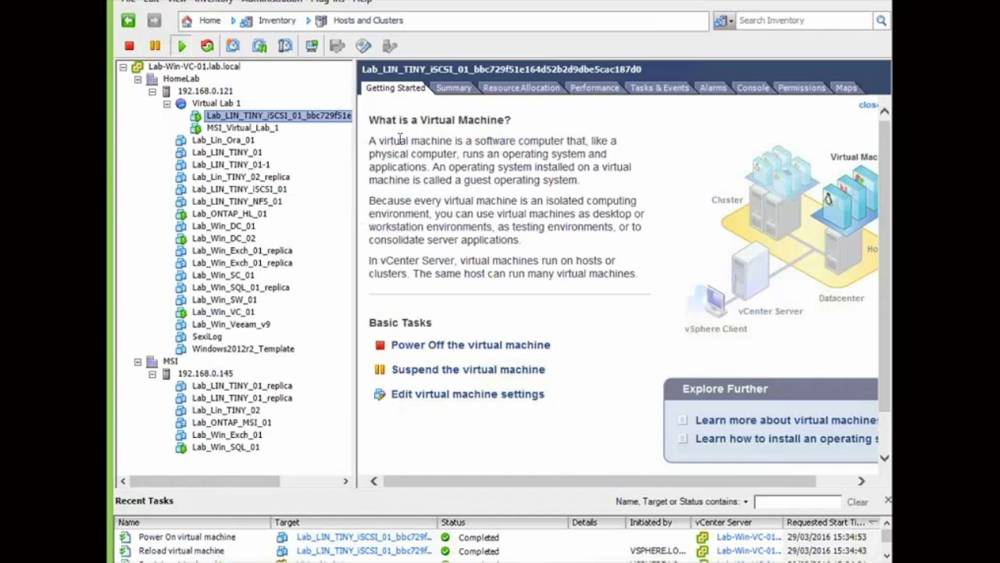
{"action": "left_click", "coordinate": [452, 89]}
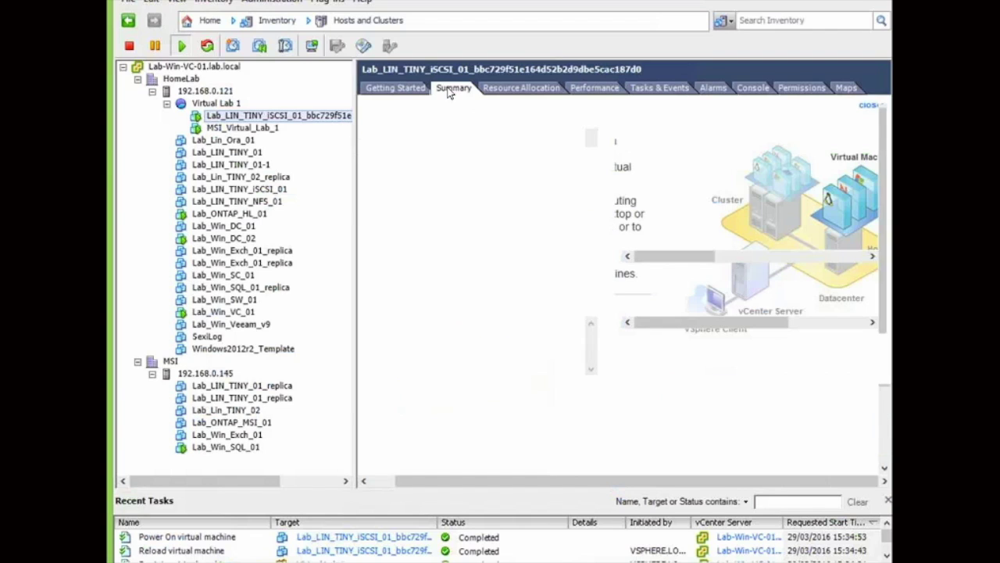
{"action": "left_click", "coordinate": [698, 240]}
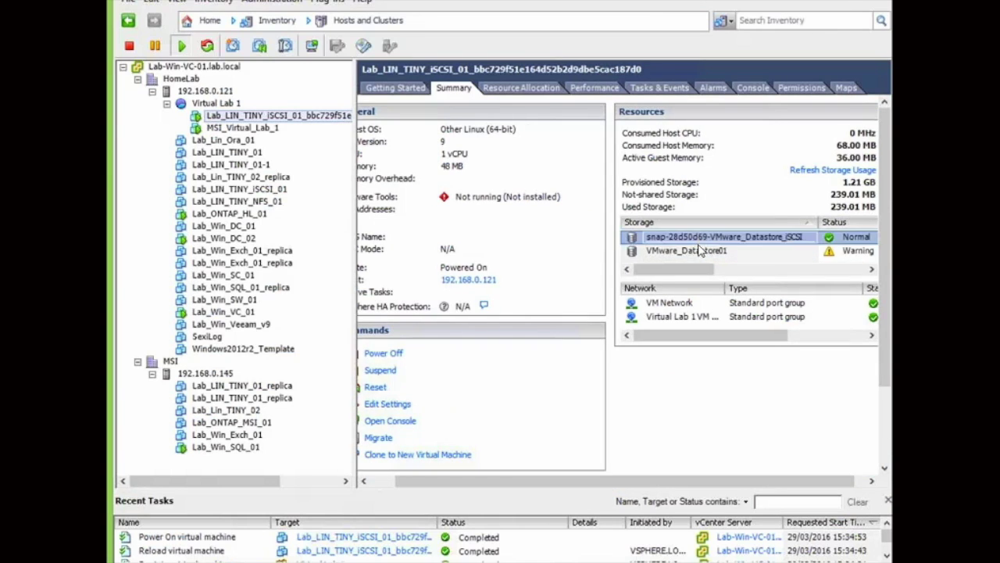
{"action": "left_click", "coordinate": [683, 251]}
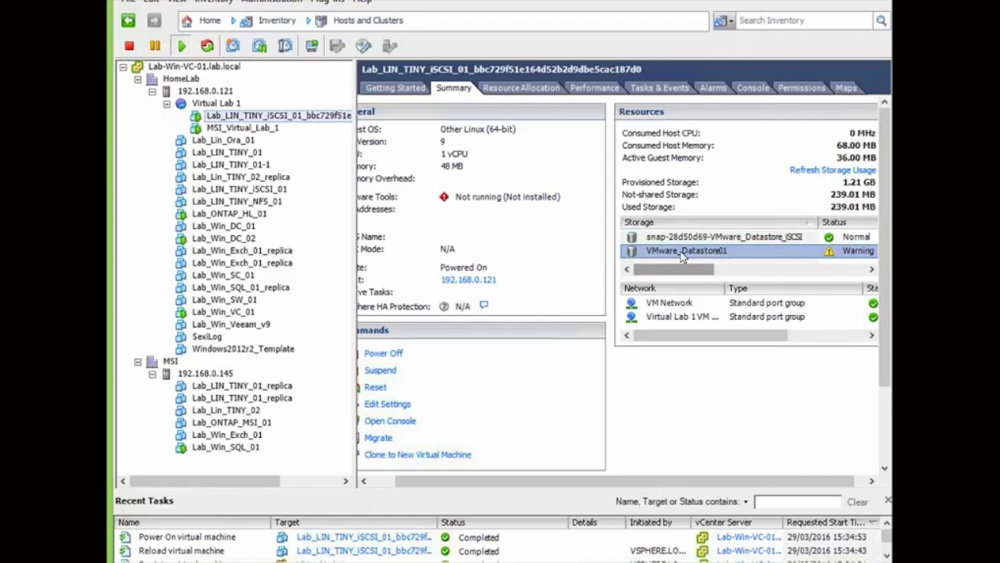
{"action": "left_click", "coordinate": [737, 318]}
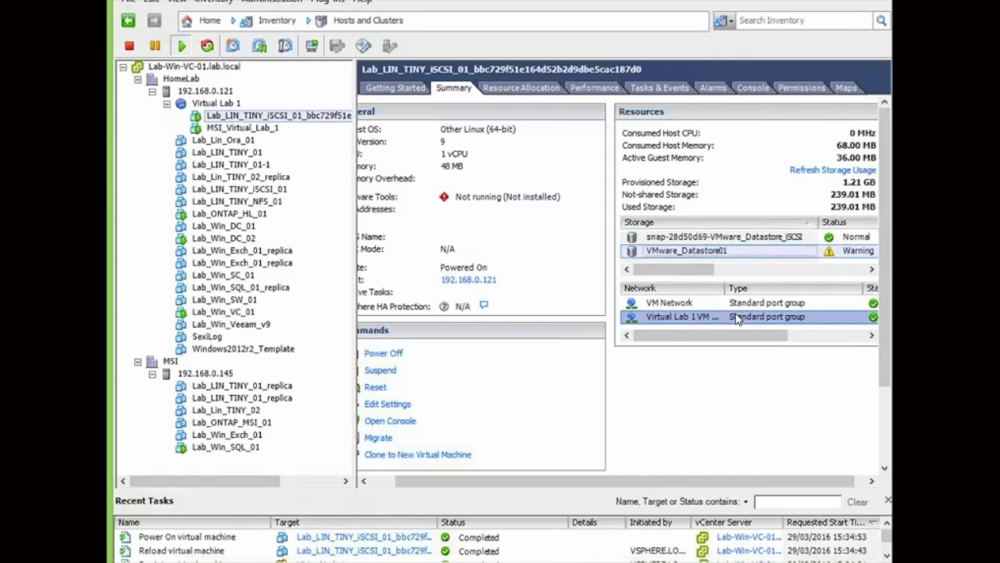
Step: Switch to NetApp System Manager and inspect the properties of Veeam_VMware_Datastore_iSCSI_lun_Restore among the VMware_Datastore_iSCSI LUNs, widening the Name column
{"action": "mouse_move", "coordinate": [703, 338]}
{"action": "left_mouse_down"}
{"action": "mouse_move", "coordinate": [813, 340]}
{"action": "mouse_move", "coordinate": [710, 342]}
{"action": "left_mouse_up"}
{"action": "left_click", "coordinate": [257, 190]}
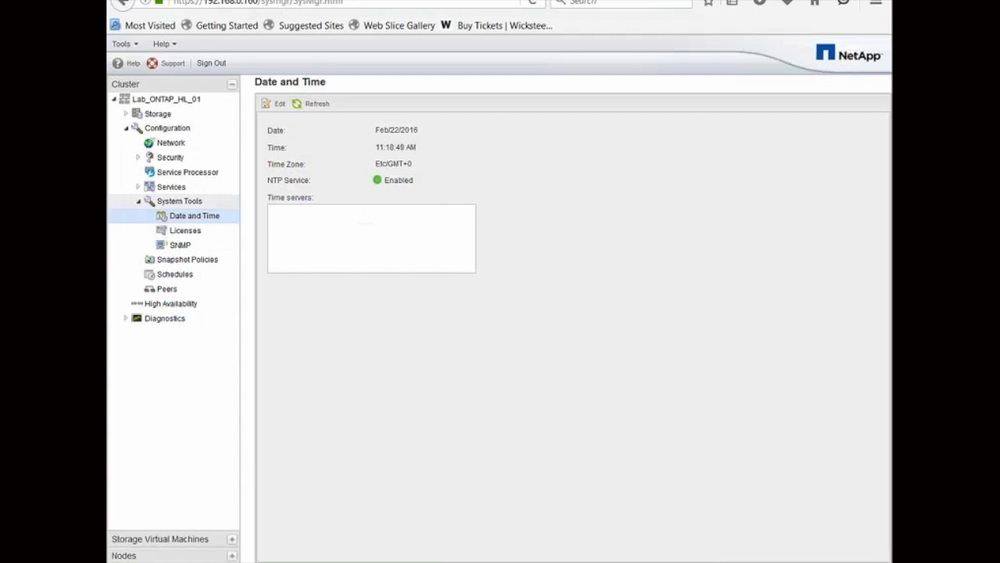
{"action": "left_click", "coordinate": [223, 539]}
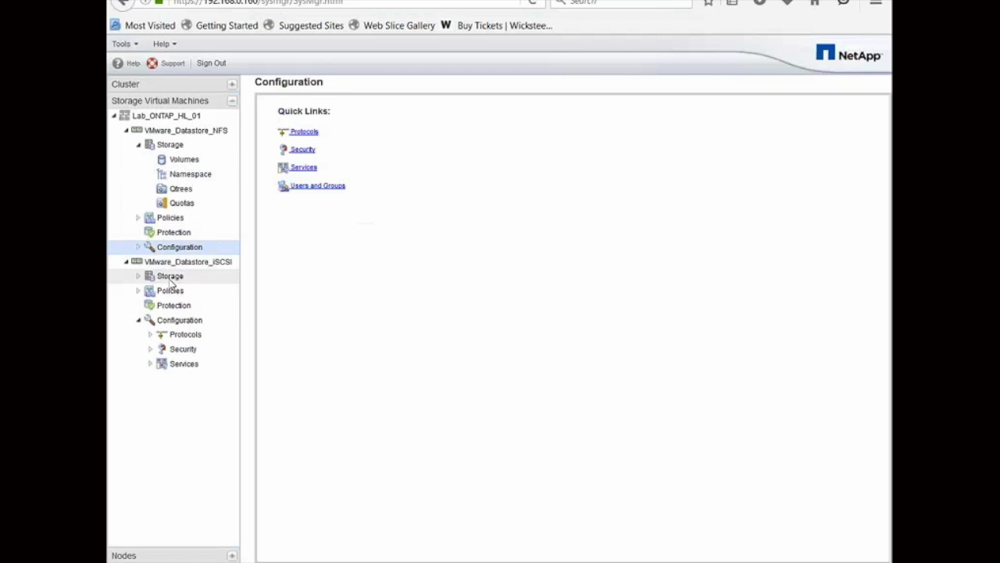
{"action": "left_click", "coordinate": [138, 276]}
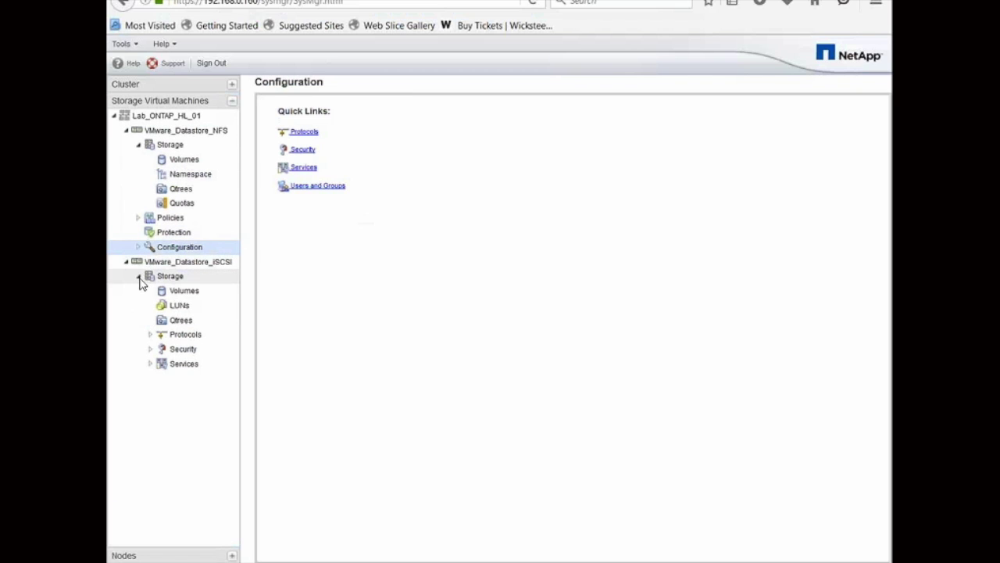
{"action": "left_click", "coordinate": [178, 306]}
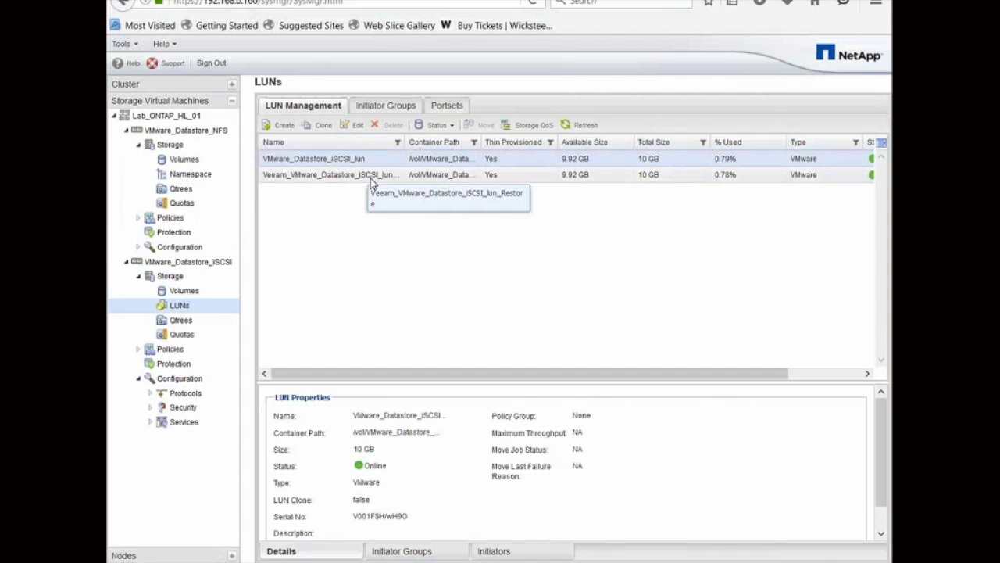
{"action": "left_click", "coordinate": [372, 180]}
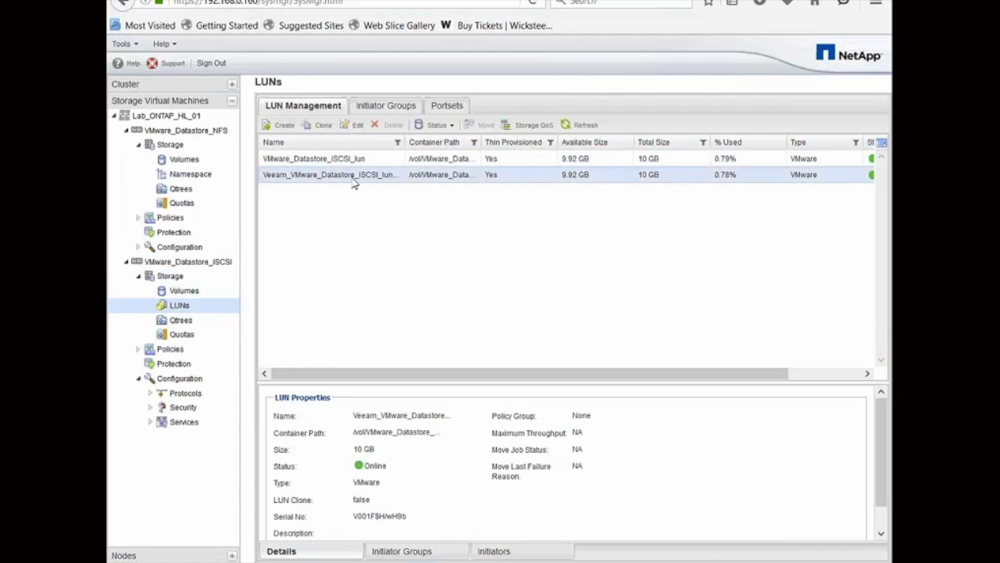
{"action": "left_click_drag", "start_coordinate": [403, 148], "coordinate": [425, 148]}
Step: Open the volumes of VMware_Datastore_iSCSI, widen the Name column and view the details of the root and lun volumes
{"action": "left_click", "coordinate": [185, 290]}
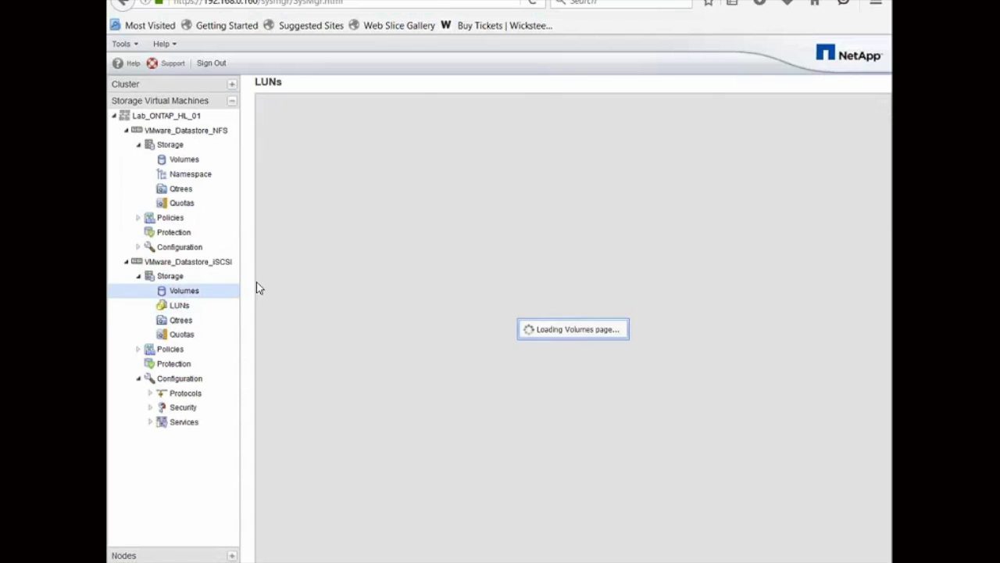
{"action": "left_click_drag", "start_coordinate": [336, 122], "coordinate": [423, 124]}
{"action": "left_click", "coordinate": [414, 156]}
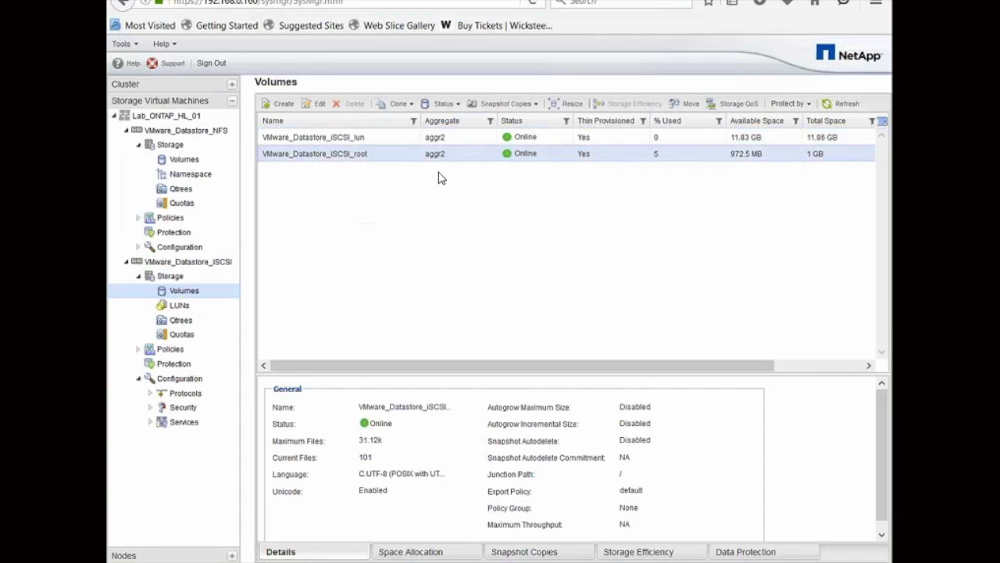
{"action": "left_click", "coordinate": [379, 140]}
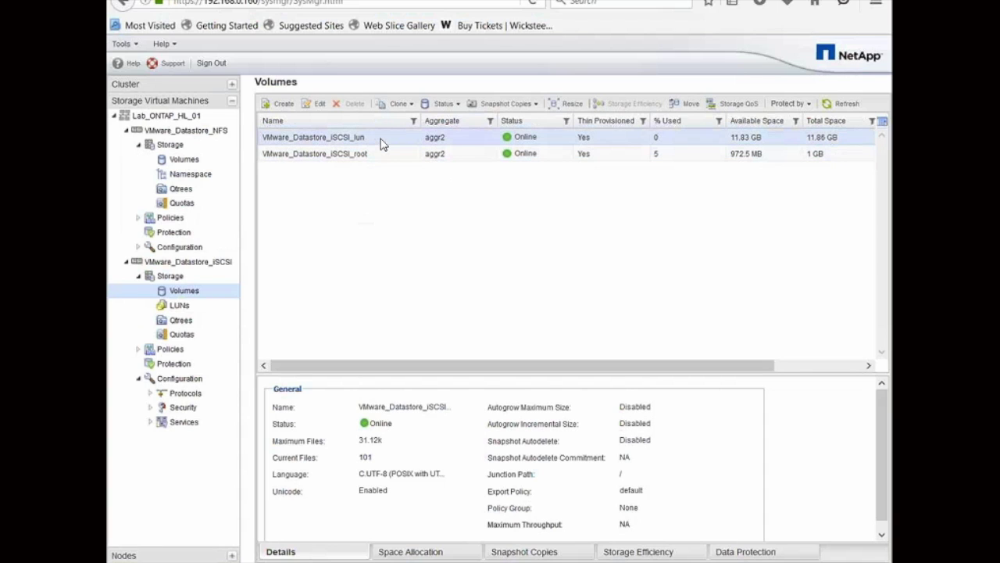
Step: Check the snapshot copies of the VMware_Datastore_iSCSI_lun volume and compare the initiator groups of the original and restore LUNs
{"action": "left_click", "coordinate": [222, 305]}
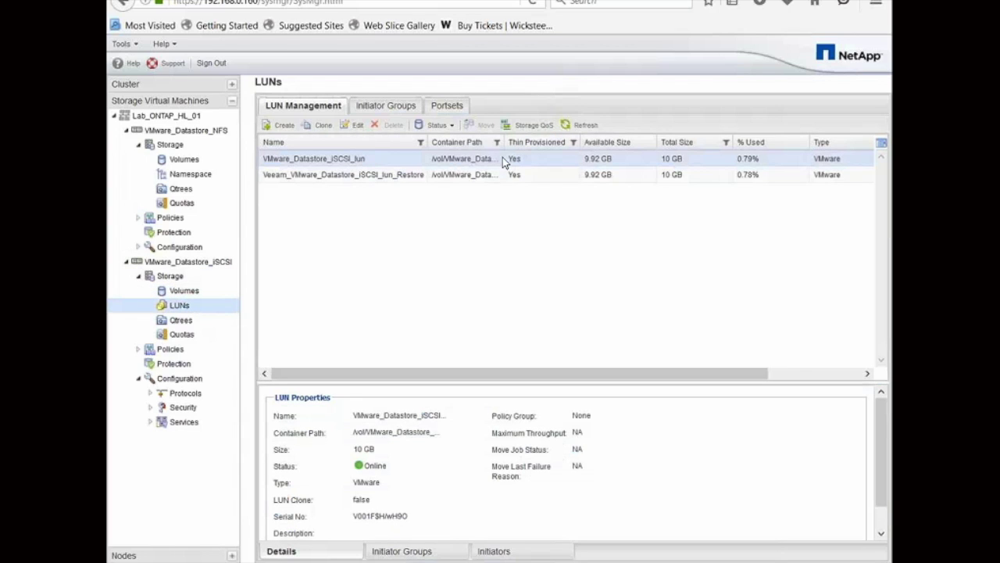
{"action": "left_click", "coordinate": [388, 177]}
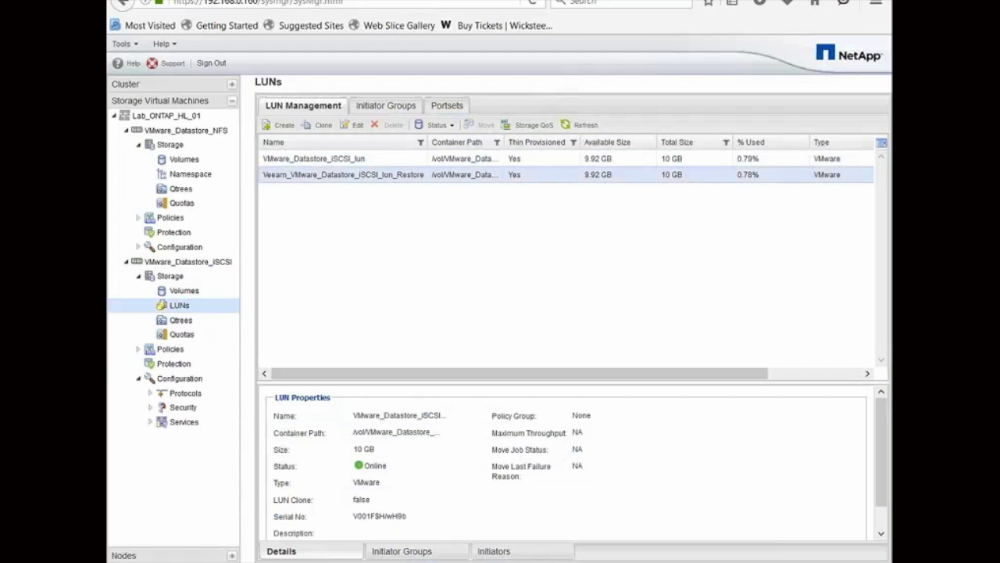
{"action": "left_click", "coordinate": [203, 290]}
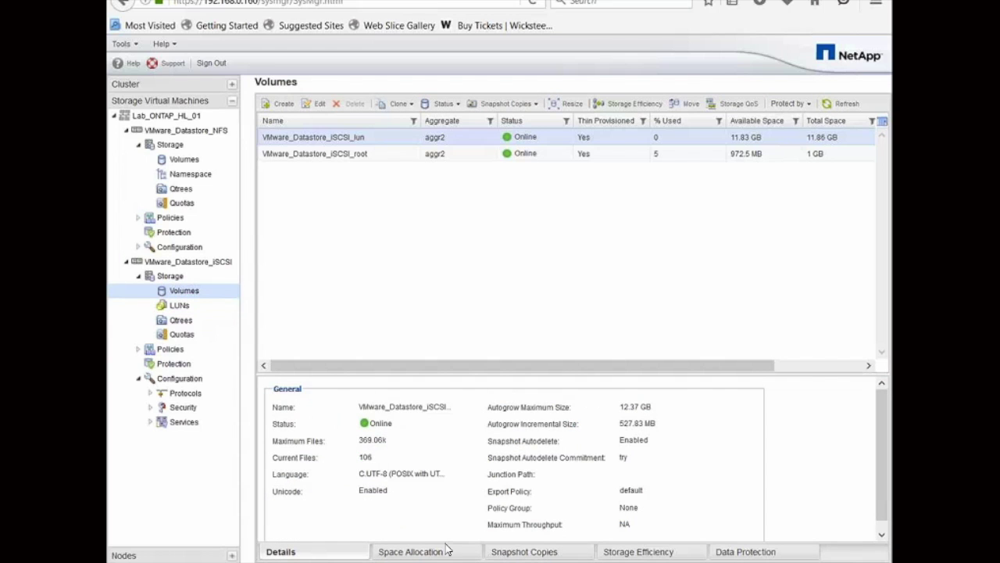
{"action": "left_click", "coordinate": [523, 550]}
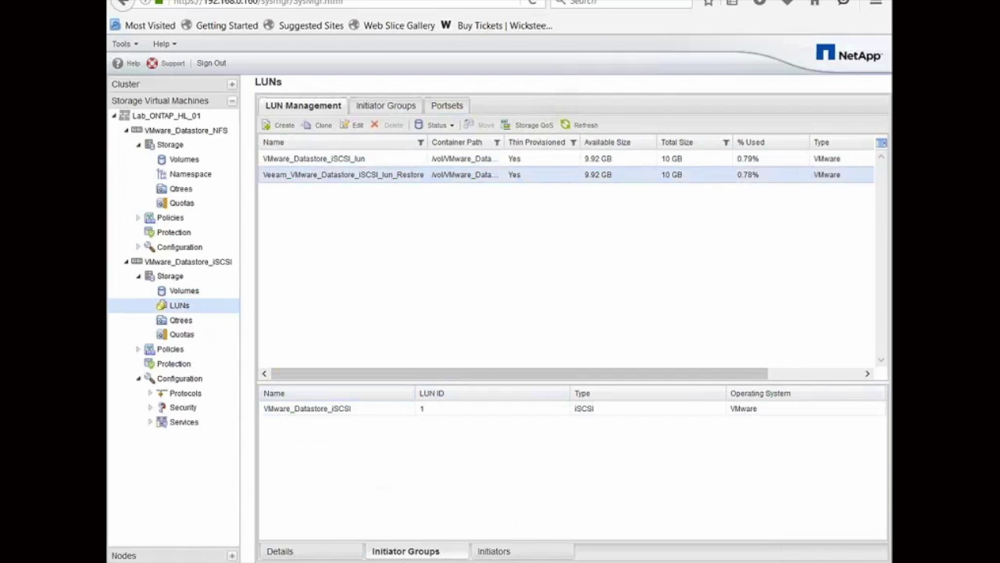
{"action": "left_click", "coordinate": [388, 159]}
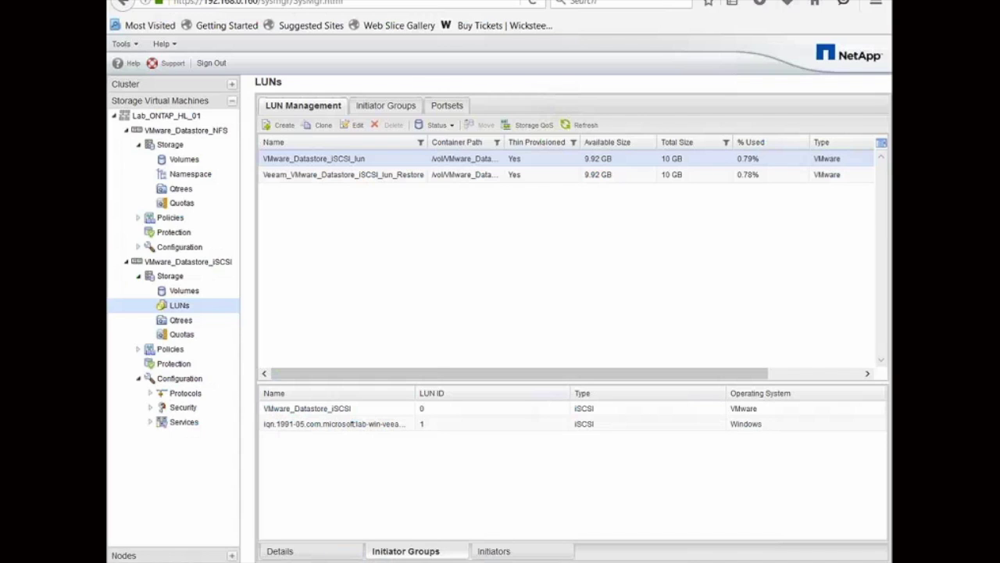
Step: Switch to the vSphere Client, check the Lab_LIN_TINY_iSCSI_01 clone's console desktop, and inspect the clone's datastores in its summary
{"action": "mouse_move", "coordinate": [267, 559]}
{"action": "left_click", "coordinate": [267, 469]}
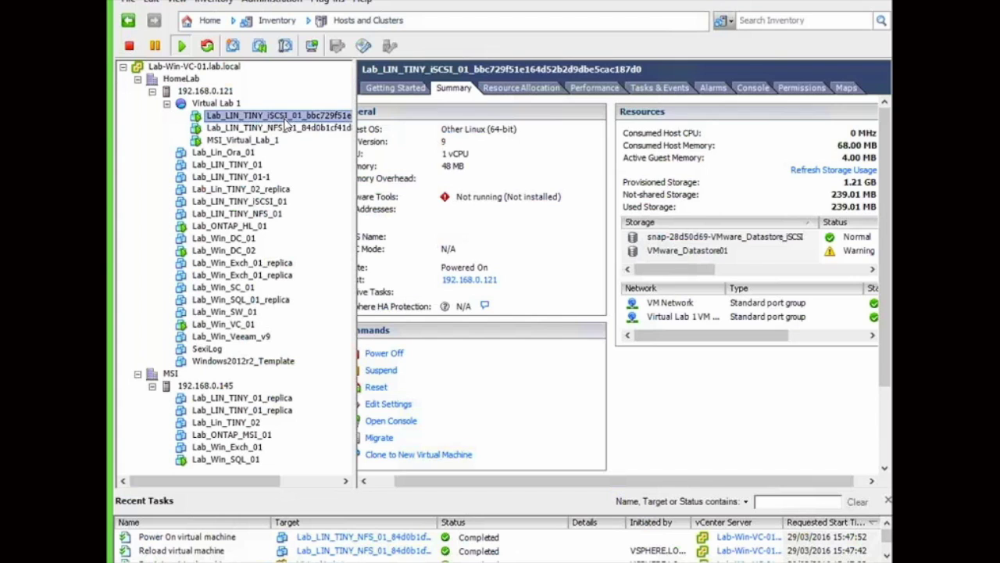
{"action": "left_click", "coordinate": [286, 129]}
{"action": "key", "text": "Up"}
{"action": "left_click", "coordinate": [289, 128]}
{"action": "key", "text": "Up"}
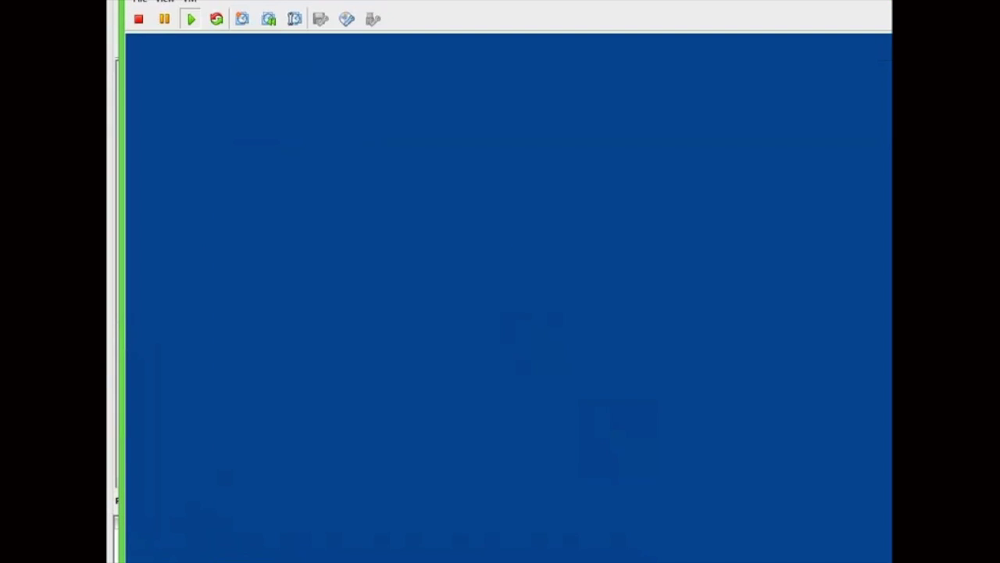
{"action": "right_click", "coordinate": [143, 42]}
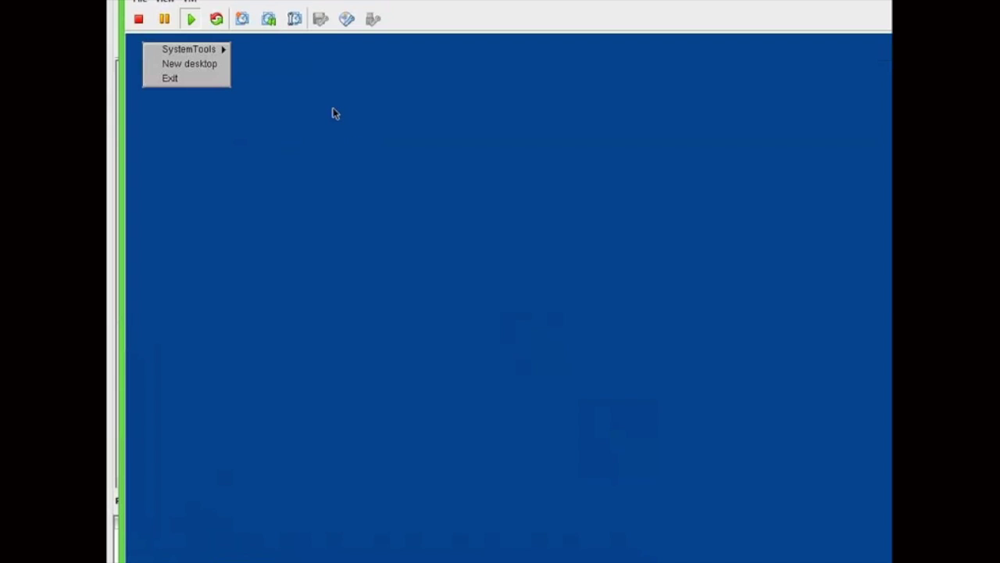
{"action": "double_click", "coordinate": [131, 0]}
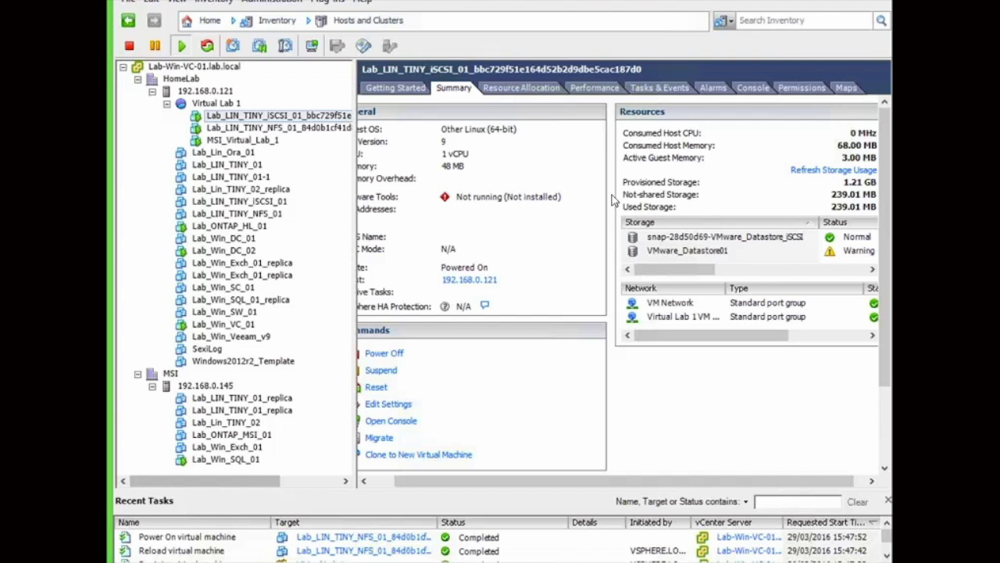
{"action": "left_click", "coordinate": [715, 251]}
{"action": "left_click", "coordinate": [733, 236]}
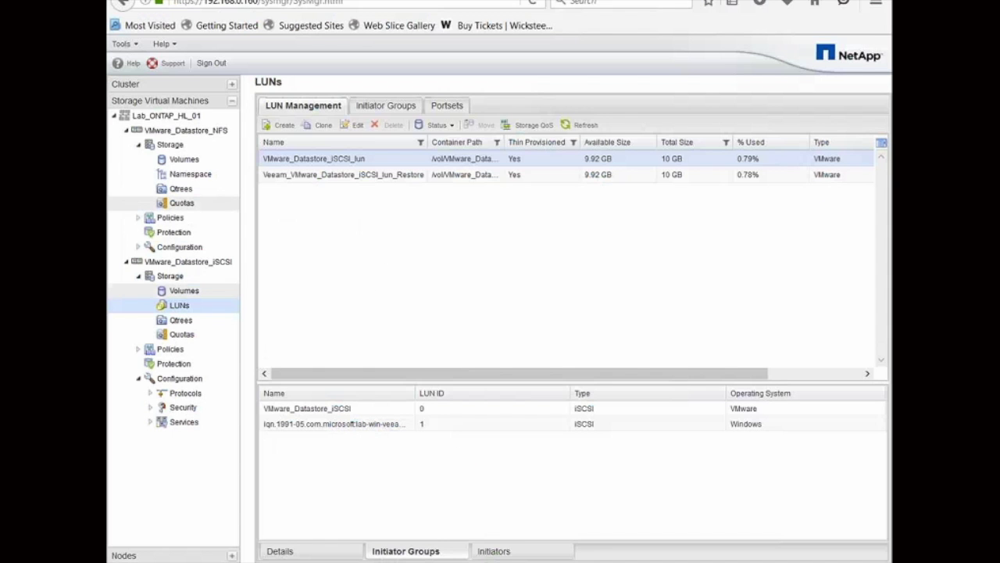
Step: Switch to NetApp System Manager and examine the vmware_ds_nfs snapshot copy dated 02/22/2016 10:38:22, then select the Veeam_vmware_ds_nfs_Restore volume
{"action": "left_click", "coordinate": [330, 177]}
{"action": "left_click", "coordinate": [185, 159]}
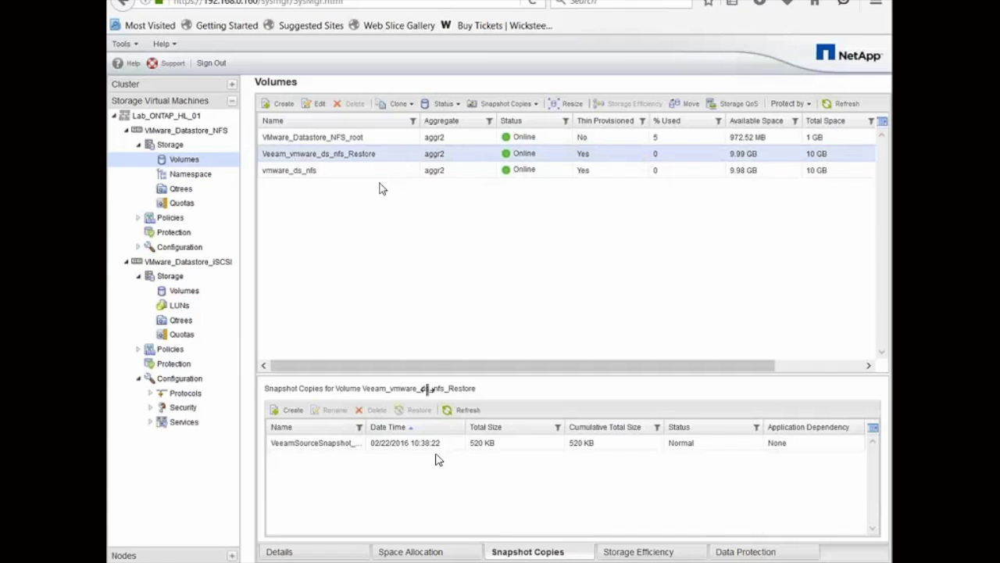
{"action": "left_click", "coordinate": [313, 172]}
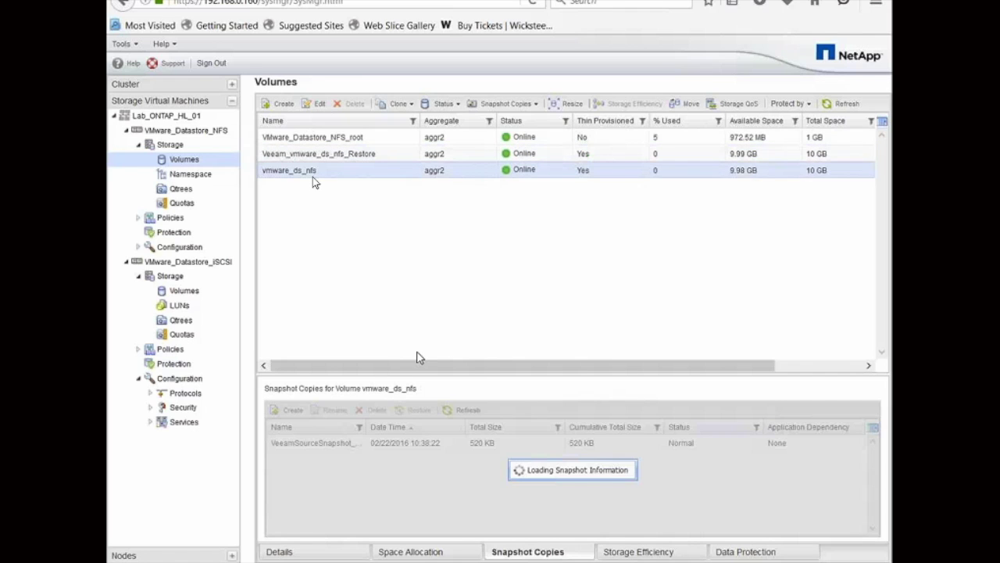
{"action": "scroll", "coordinate": [854, 469], "scroll_direction": "down", "scroll_amount": 3}
{"action": "left_click", "coordinate": [328, 512]}
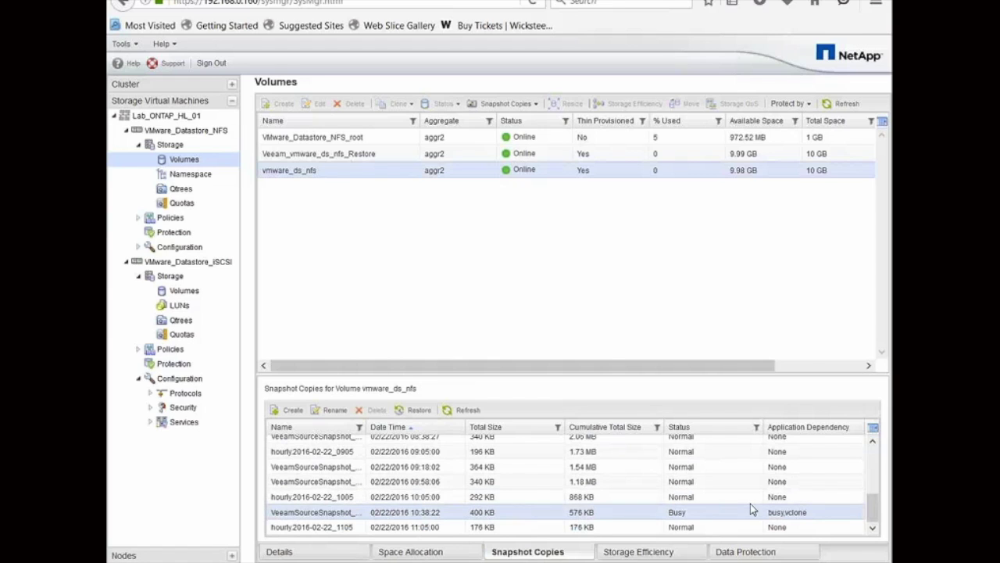
{"action": "left_click", "coordinate": [351, 158]}
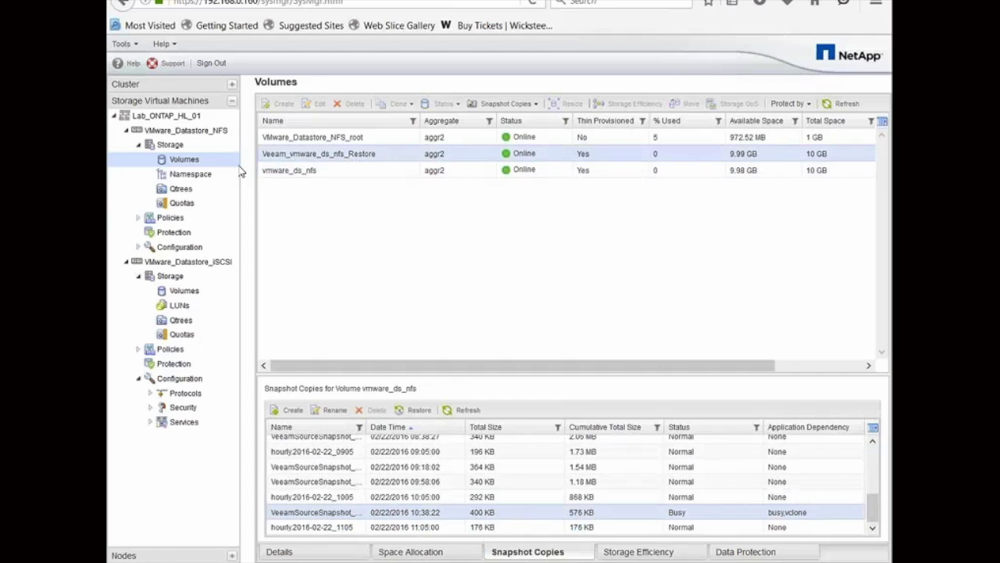
Step: Inspect the vmware_ds_nfs and Veeam_vmware_ds_nfs_Restore entries in the NFS namespace, viewing the restore volume's export policy without changing it
{"action": "left_click", "coordinate": [226, 174]}
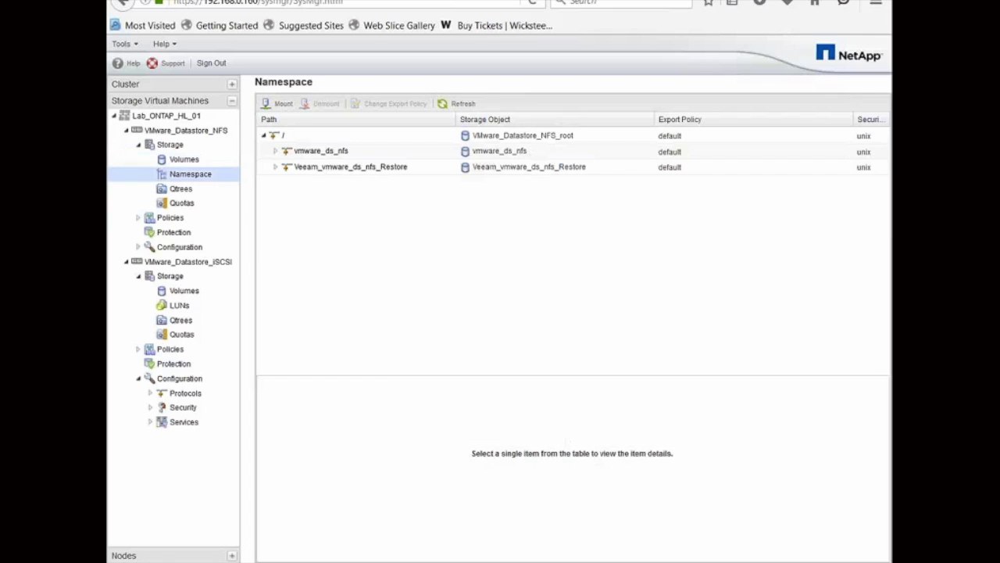
{"action": "left_click", "coordinate": [304, 154]}
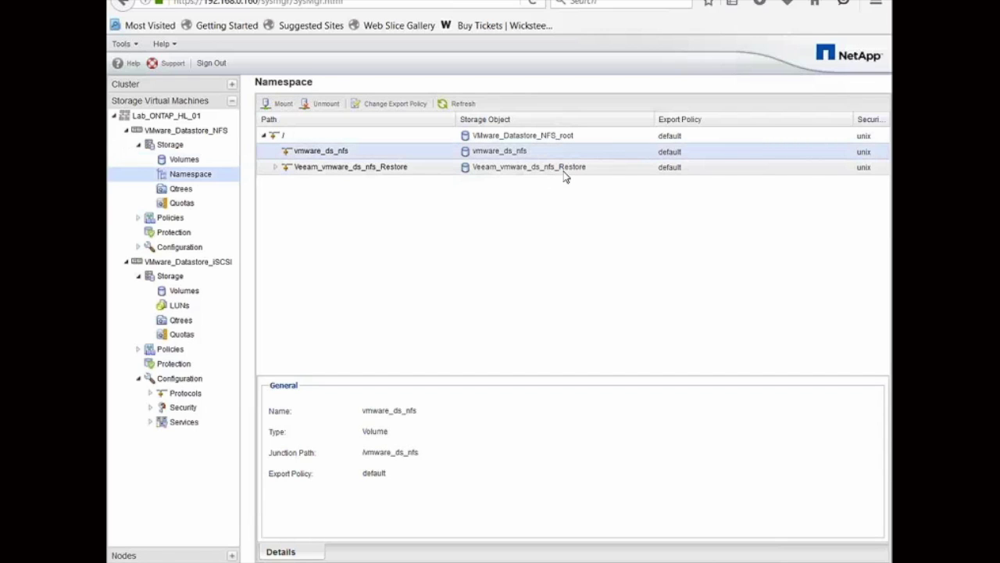
{"action": "left_click", "coordinate": [331, 171]}
{"action": "left_click", "coordinate": [277, 167]}
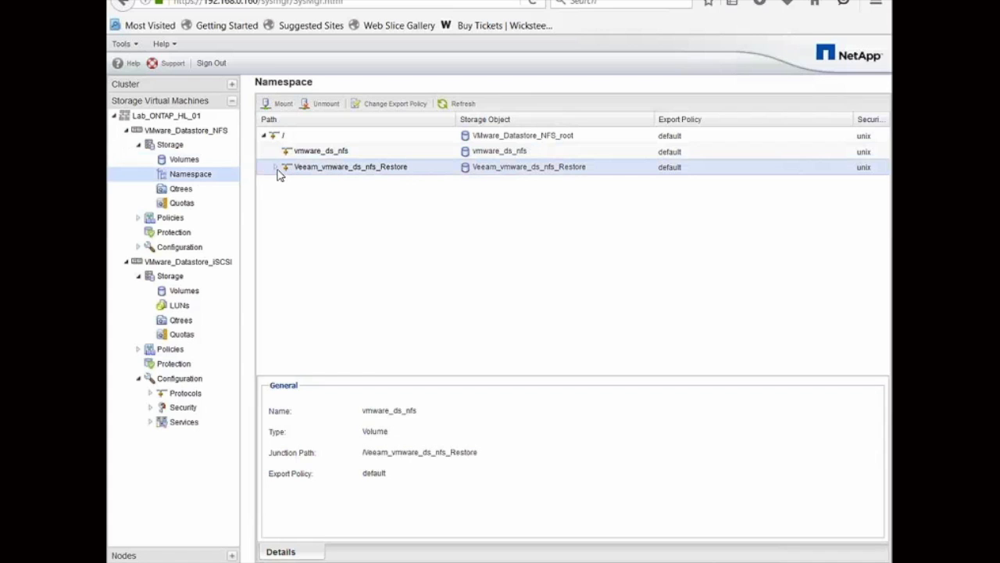
{"action": "left_click", "coordinate": [395, 104]}
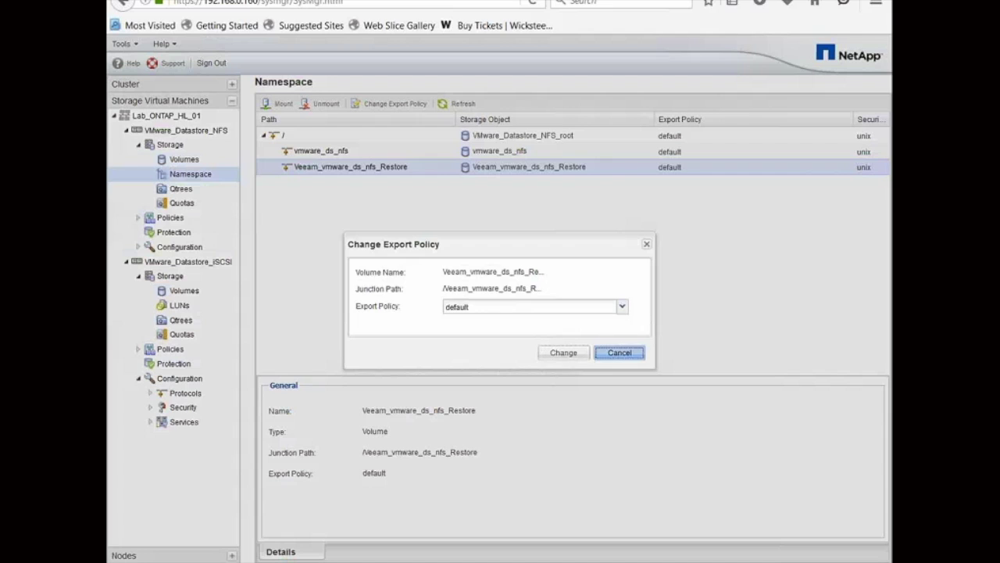
{"action": "left_click", "coordinate": [620, 352]}
Step: Open the export policies of VMware_Datastore_NFS and view the rules of the default policy
{"action": "left_click", "coordinate": [135, 219]}
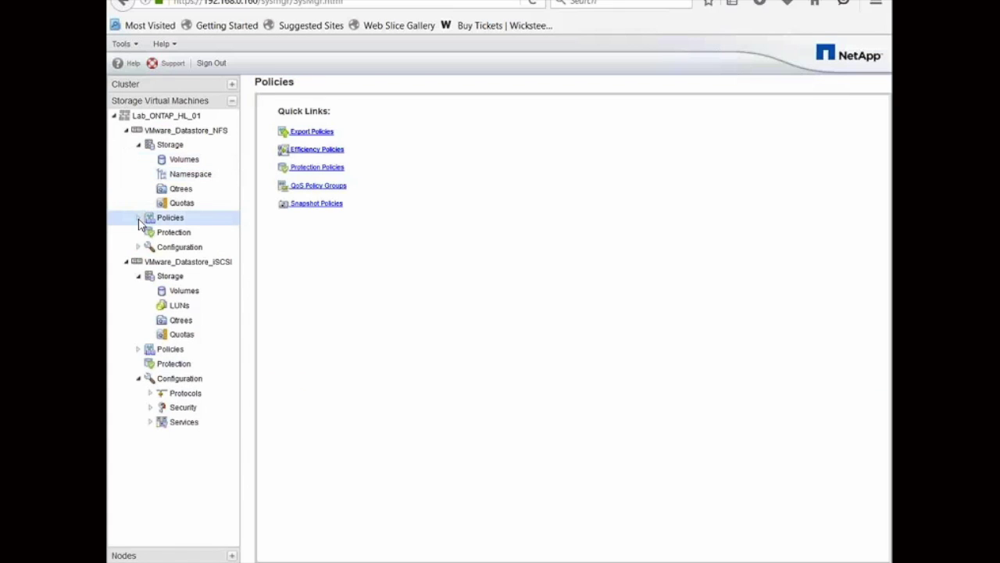
{"action": "left_click", "coordinate": [138, 218]}
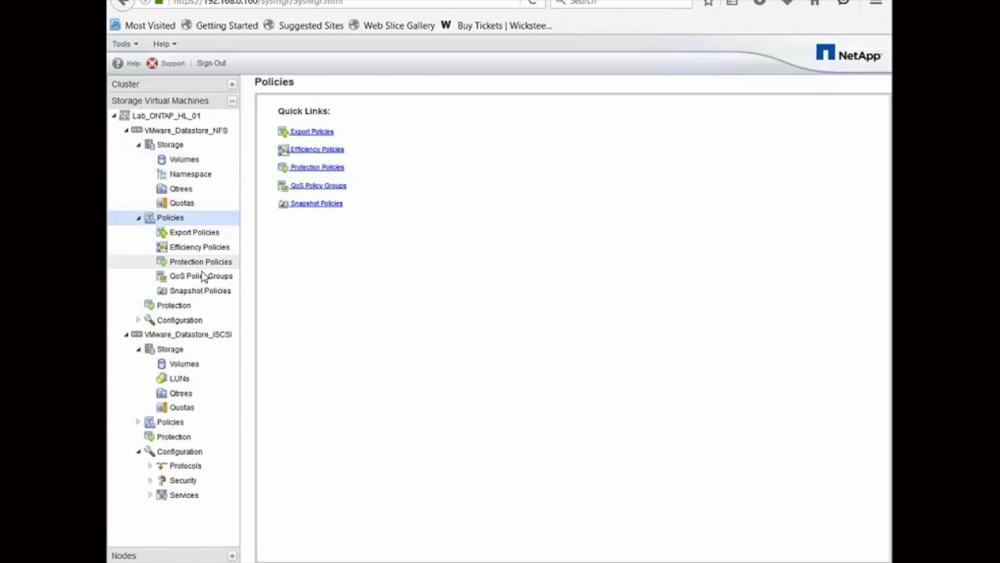
{"action": "left_click", "coordinate": [193, 233]}
{"action": "left_click", "coordinate": [297, 140]}
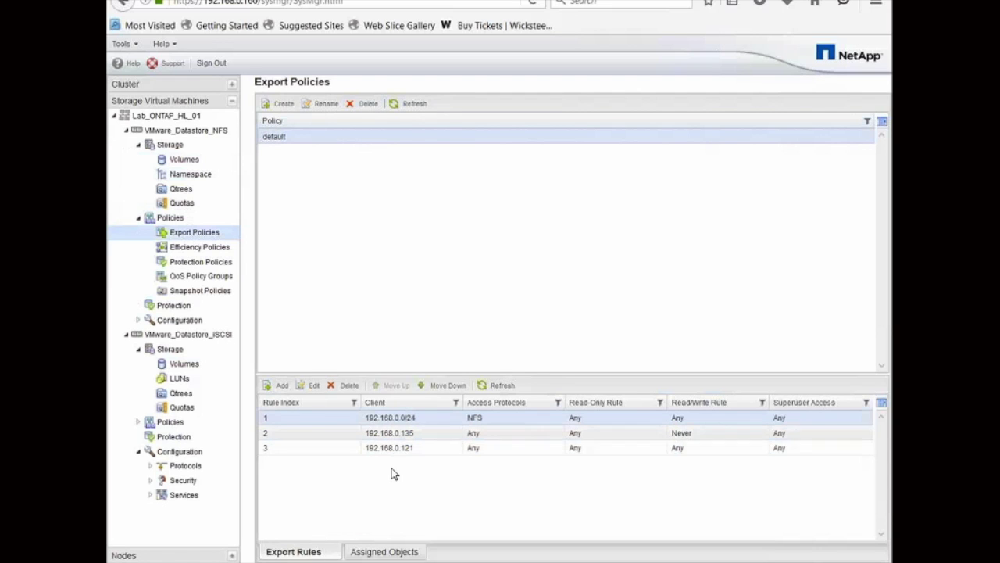
Step: View the snapshot copies of the Veeam_vmware_ds_nfs_Restore volume and return to the LUNs of VMware_Datastore_iSCSI
{"action": "left_click", "coordinate": [184, 158]}
{"action": "left_click", "coordinate": [299, 156]}
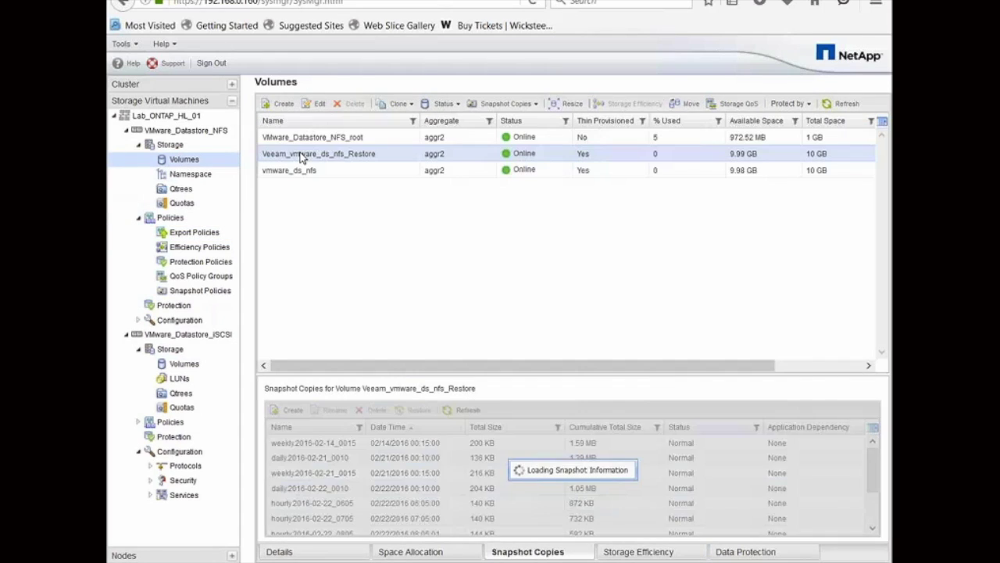
{"action": "left_click", "coordinate": [187, 382]}
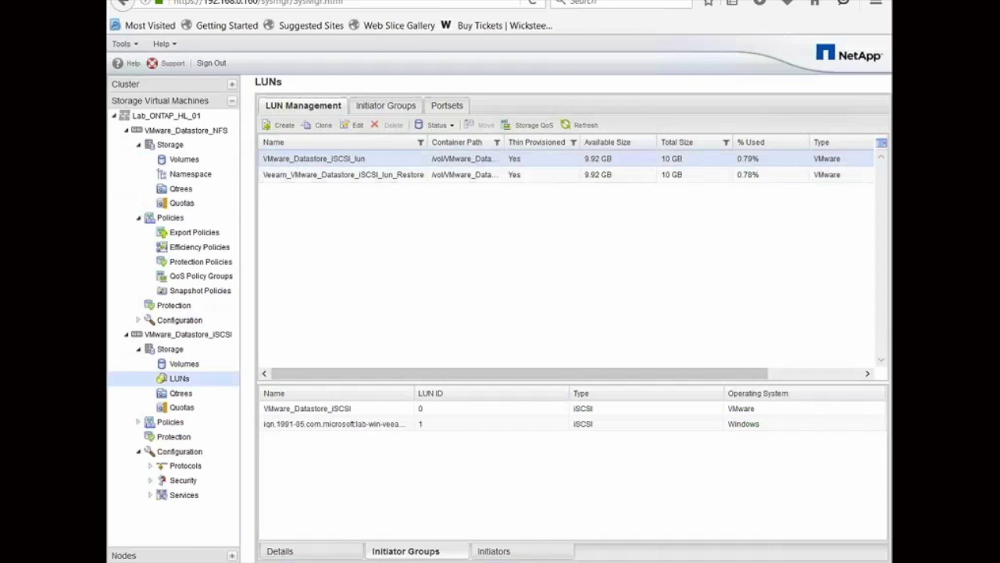
Step: Switch to Veeam Backup & Replication and close the statistics window of the FlexClone On Steroids session
{"action": "key", "text": "alt+Tab"}
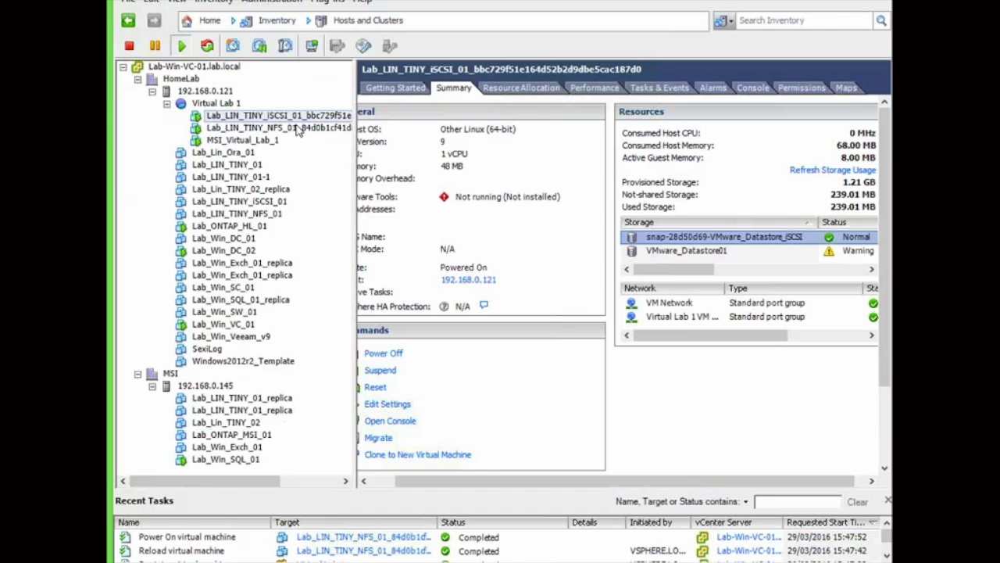
{"action": "key", "text": "alt+Tab"}
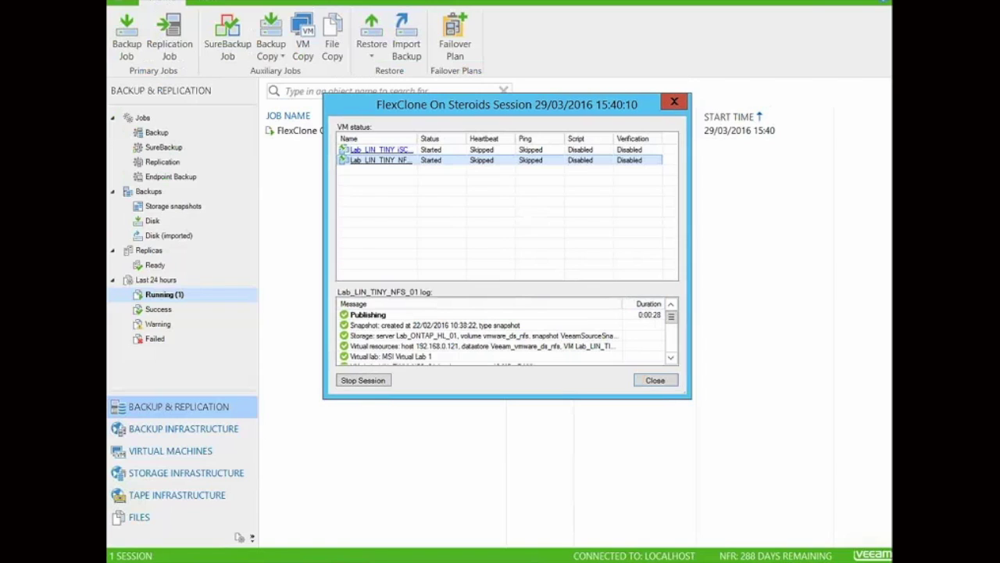
{"action": "left_click", "coordinate": [665, 380]}
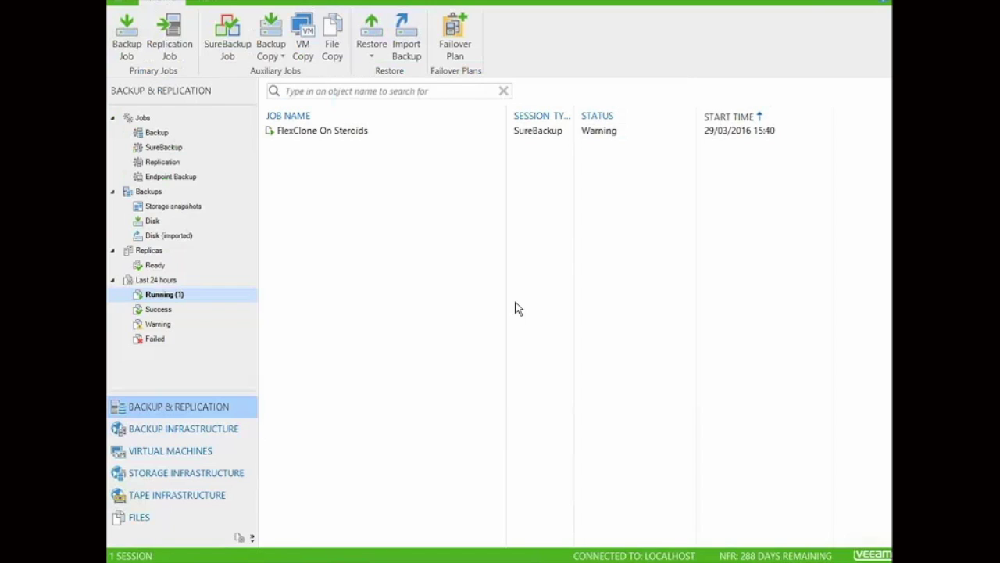
{"action": "right_click", "coordinate": [367, 134]}
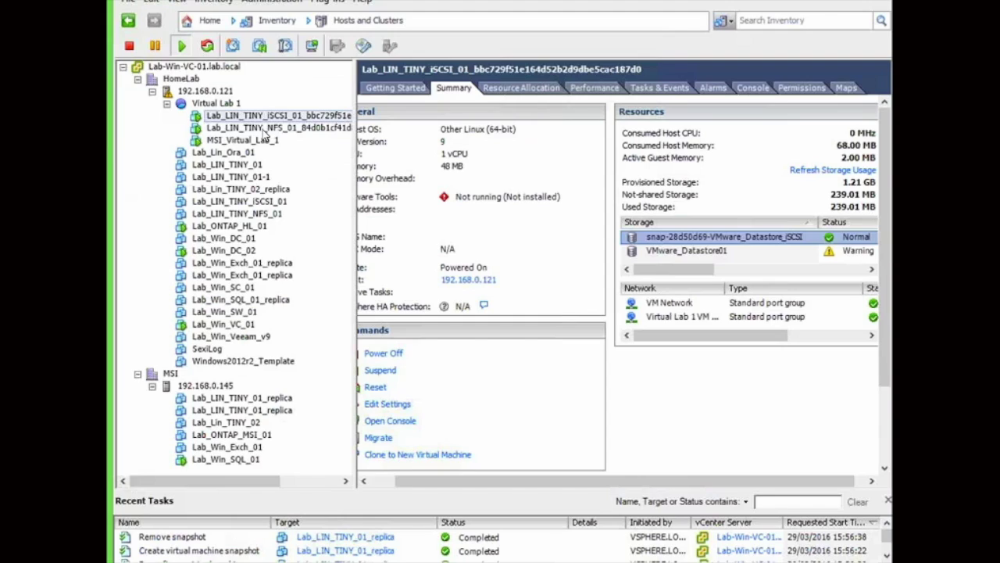
Step: Switch to the vSphere Client and look over the iSCSI and NFS clone VMs under Virtual Lab 1
{"action": "left_click", "coordinate": [270, 127]}
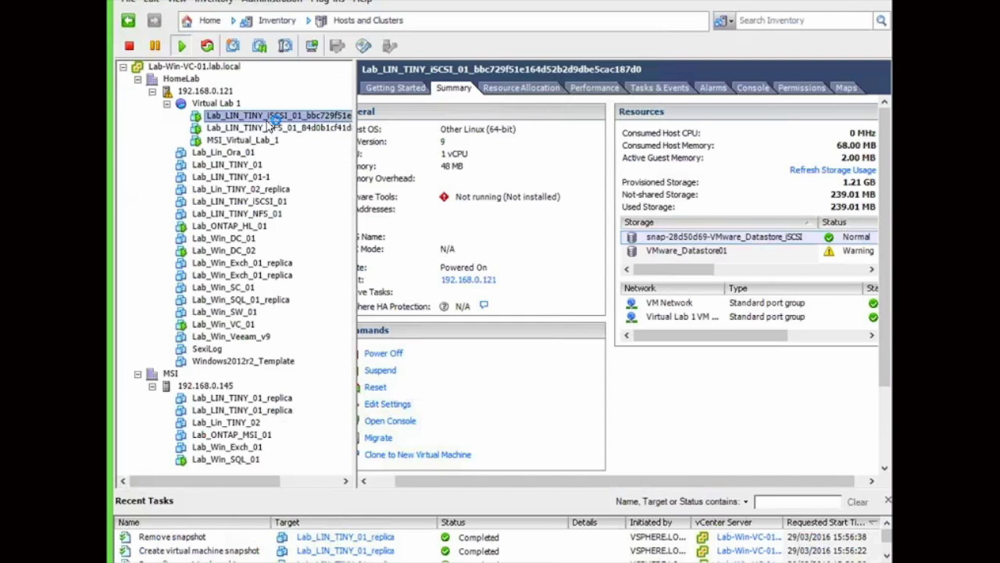
{"action": "left_click", "coordinate": [271, 117]}
{"action": "left_click", "coordinate": [272, 127]}
{"action": "left_click", "coordinate": [278, 117]}
{"action": "left_click", "coordinate": [280, 128]}
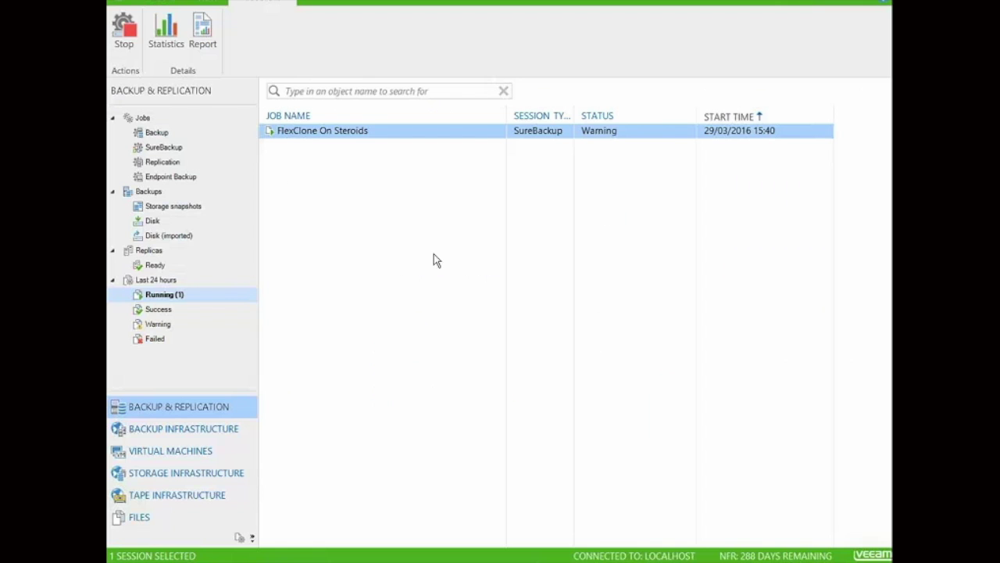
Step: Stop the FlexClone On Steroids session in Veeam and follow the shutdown in its session log and the vSphere inventory
{"action": "right_click", "coordinate": [380, 131]}
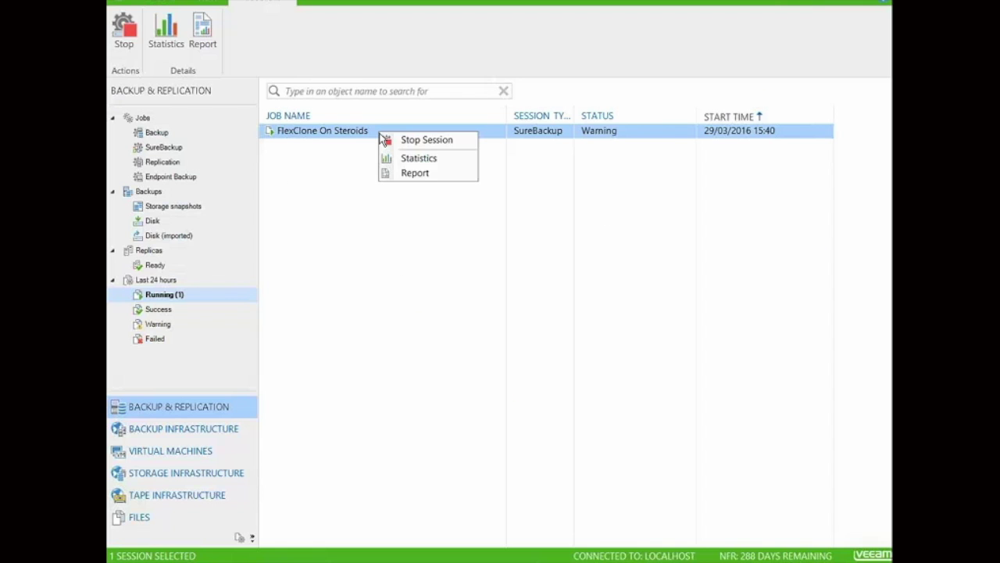
{"action": "left_click", "coordinate": [414, 141]}
{"action": "double_click", "coordinate": [438, 131]}
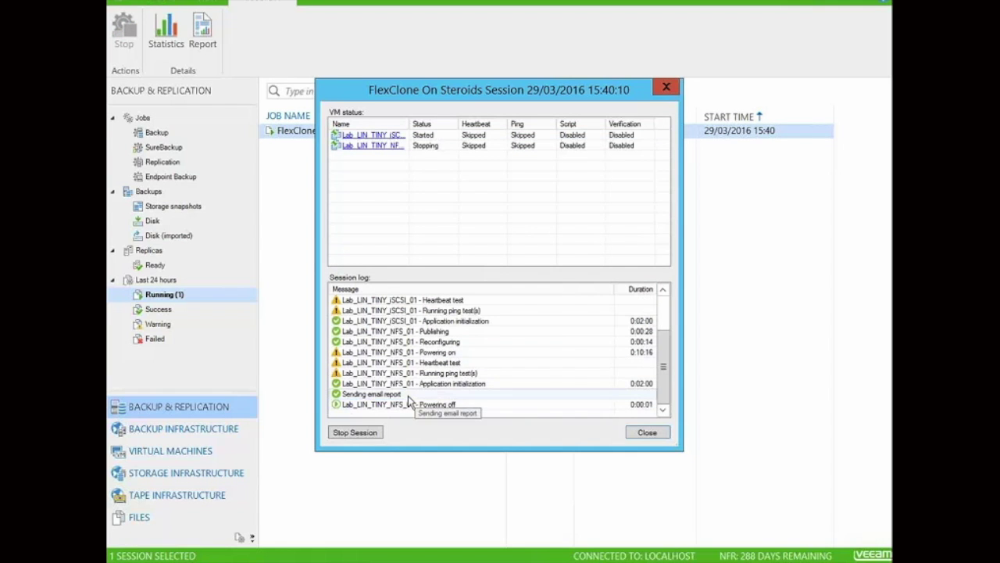
{"action": "left_click", "coordinate": [408, 395]}
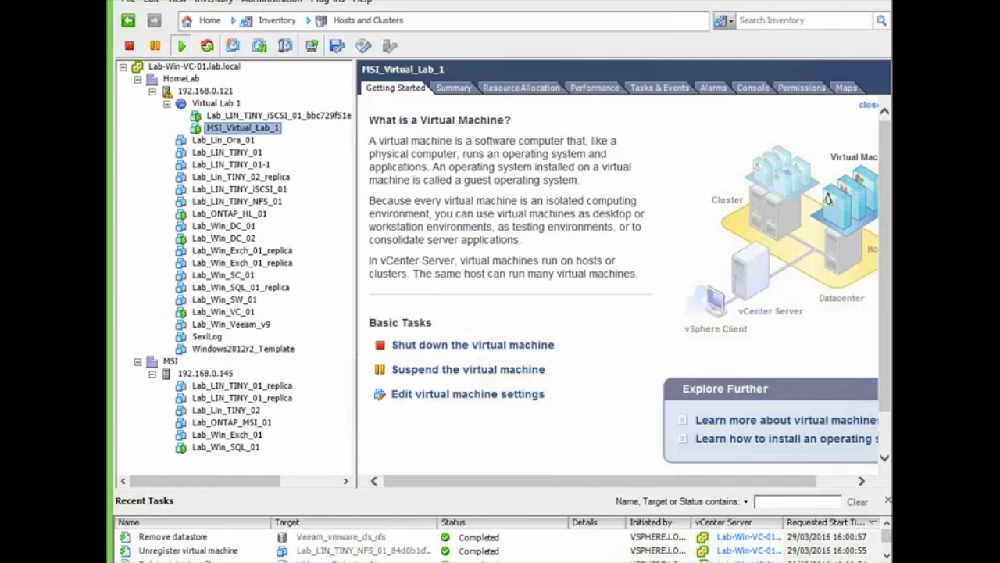
{"action": "left_click", "coordinate": [294, 116]}
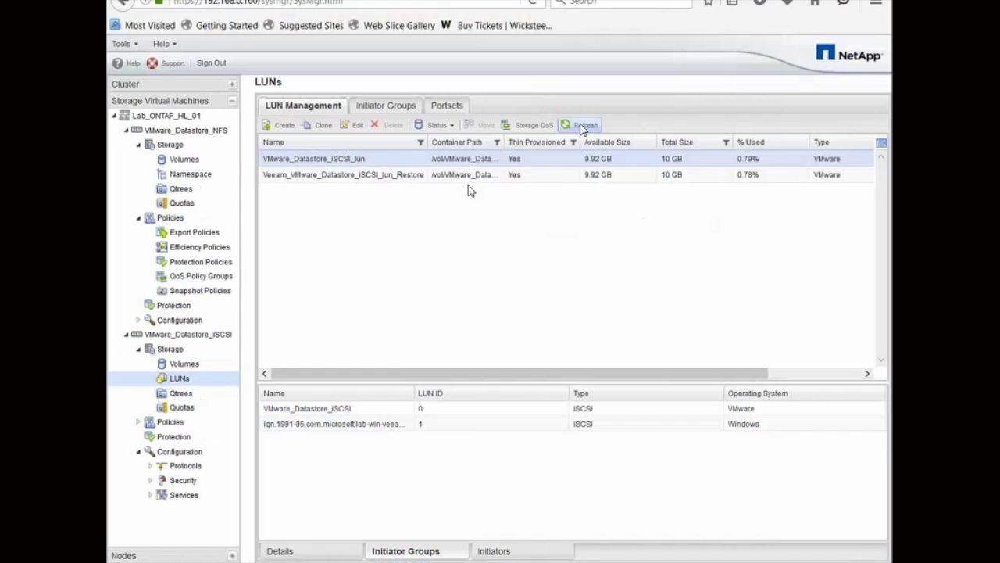
Step: Switch to NetApp System Manager and refresh the VMware_Datastore_iSCSI LUNs and the VMware_Datastore_NFS volumes
{"action": "left_click", "coordinate": [582, 126]}
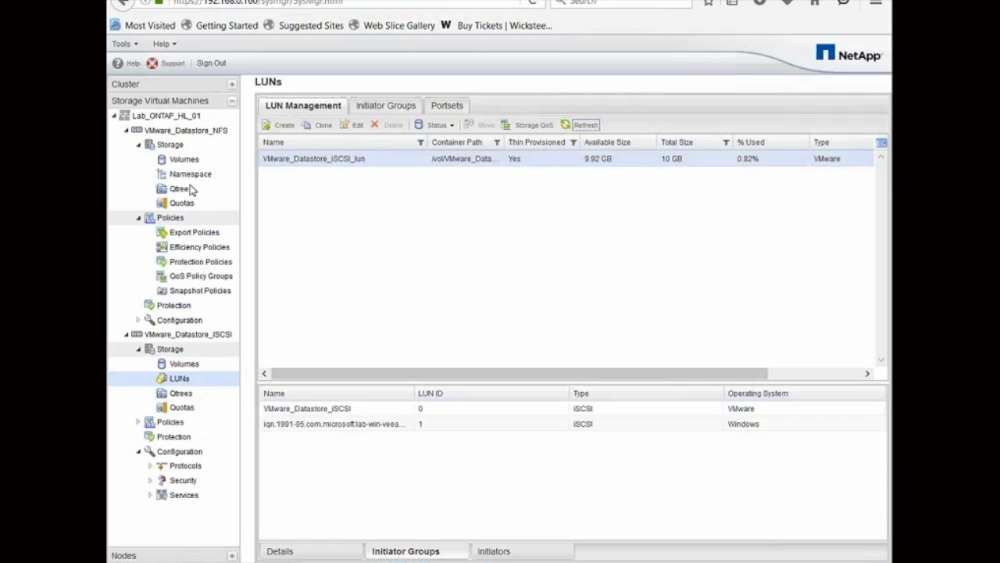
{"action": "left_click", "coordinate": [185, 160]}
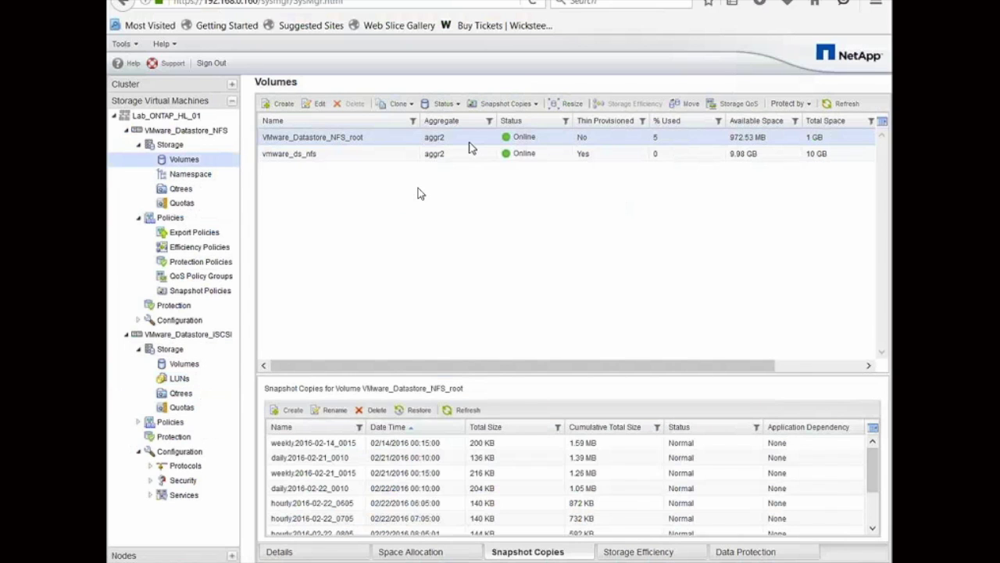
{"action": "left_click", "coordinate": [844, 103]}
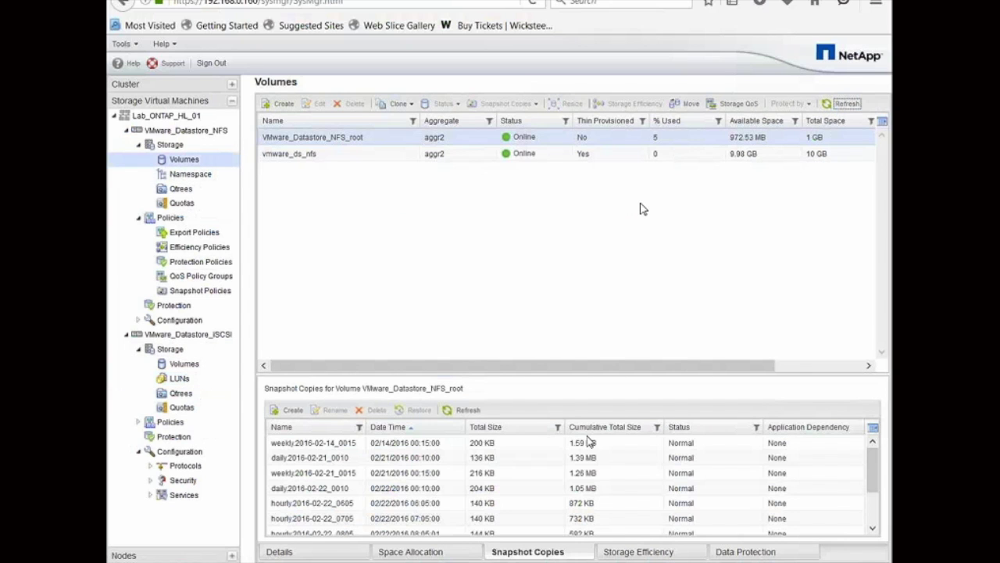
Step: Examine the snapshot copies of VMware_Datastore_NFS_root and vmware_ds_nfs, including the 02/22/2016 10:38:22 copy, and open the NFS namespace
{"action": "scroll", "coordinate": [872, 468], "scroll_direction": "down", "scroll_amount": 2}
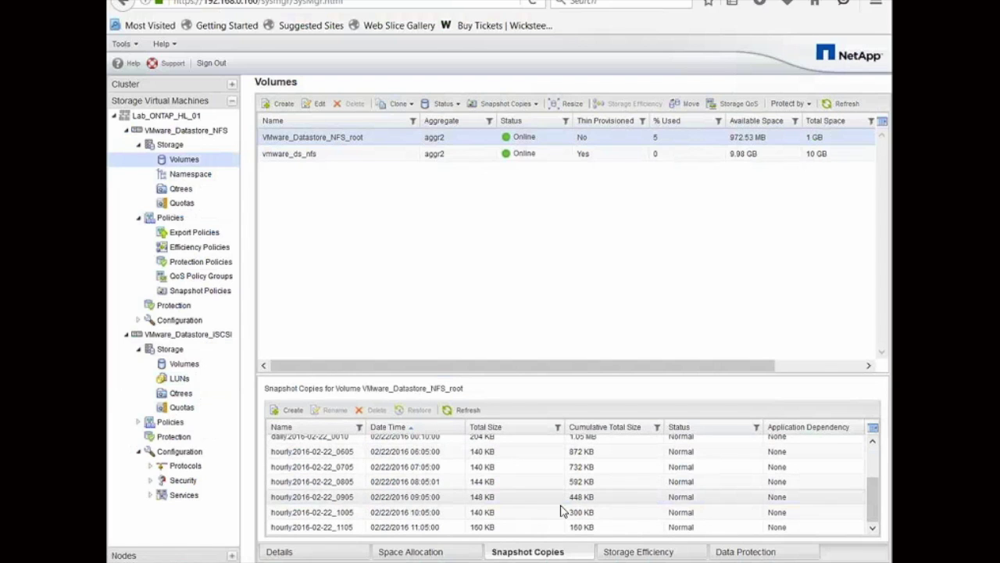
{"action": "left_click", "coordinate": [410, 513]}
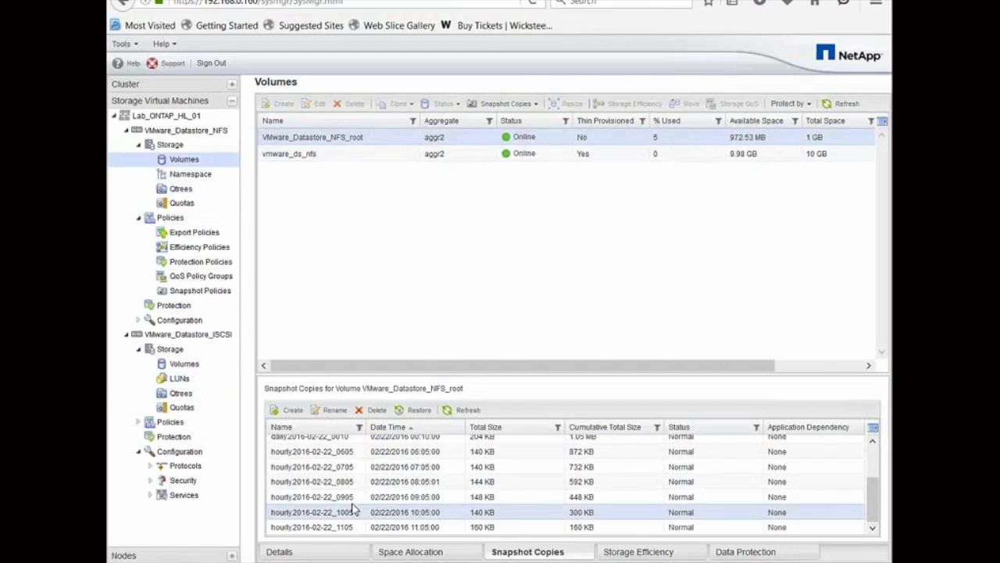
{"action": "left_click", "coordinate": [339, 156]}
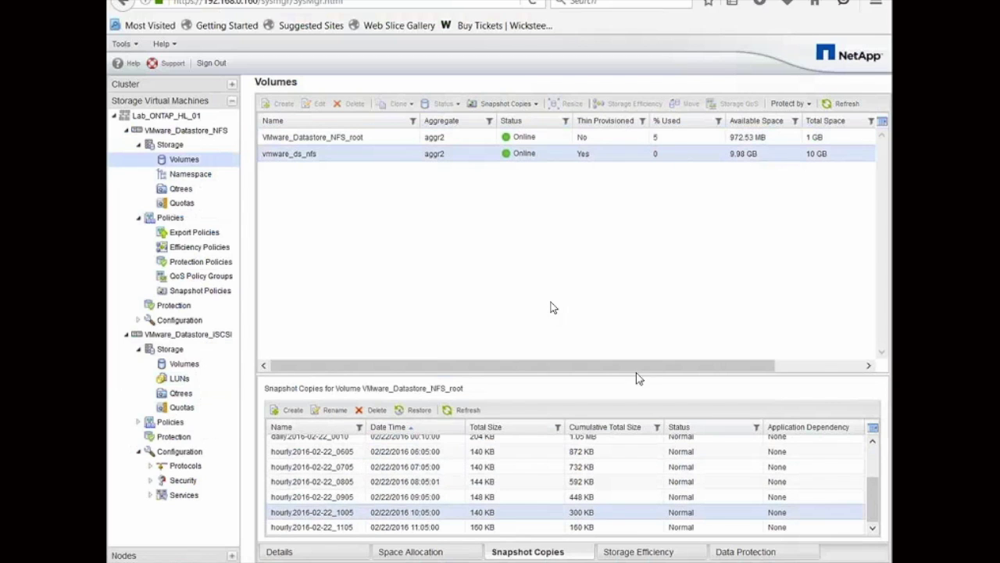
{"action": "left_click_drag", "start_coordinate": [872, 475], "coordinate": [873, 522]}
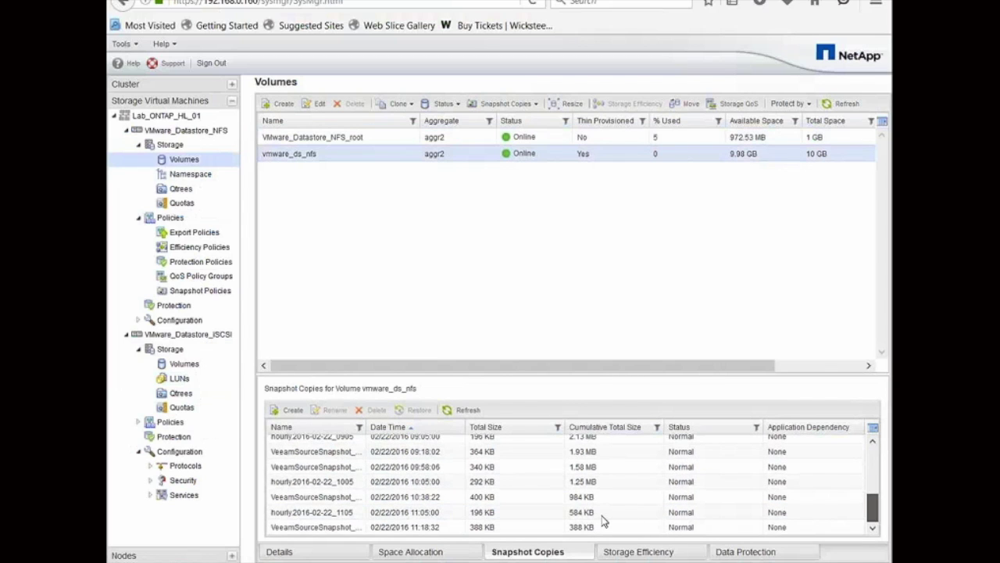
{"action": "left_click", "coordinate": [414, 504]}
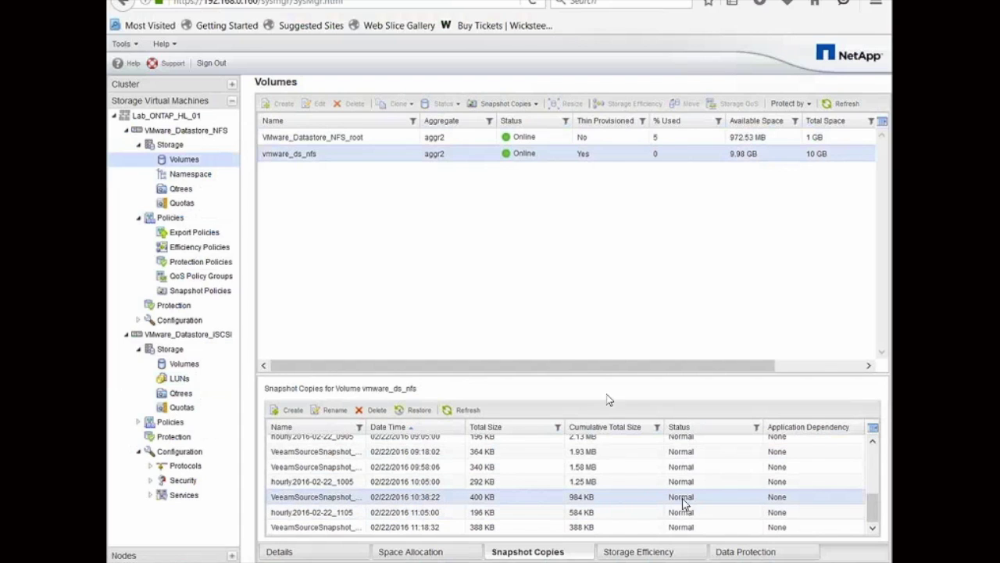
{"action": "left_click", "coordinate": [188, 175]}
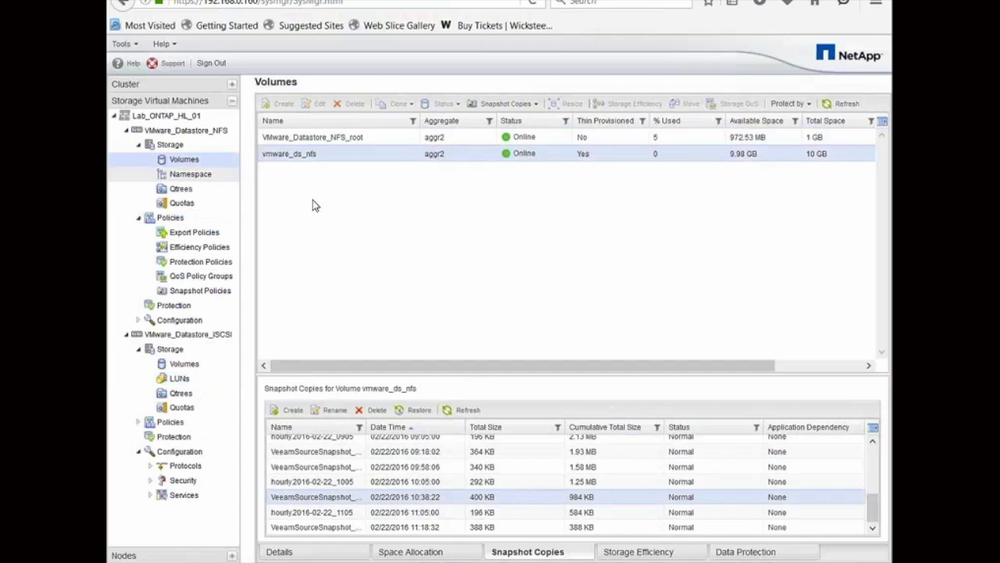